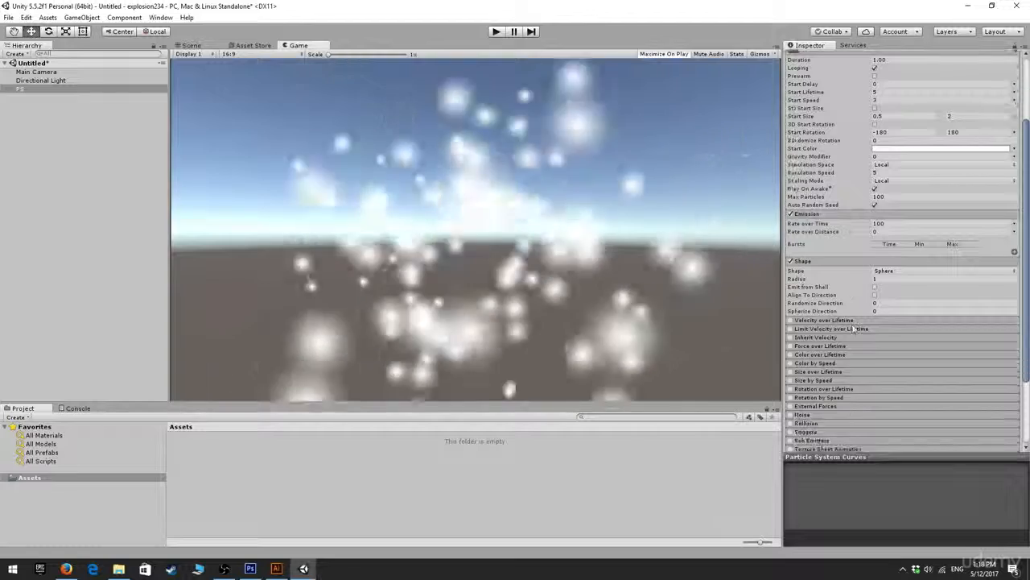
- Enable Limit Velocity over Lifetime on the particle system and set its Speed to Random Between Two Curves
{"action": "scroll", "coordinate": [848, 295], "scroll_direction": "up", "scroll_amount": 2}
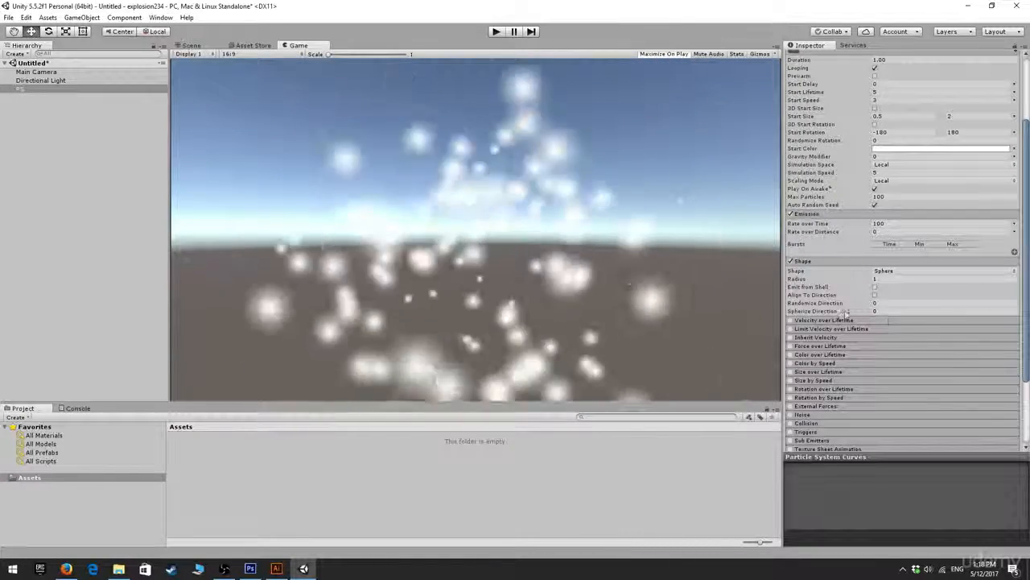
{"action": "left_click", "coordinate": [791, 320]}
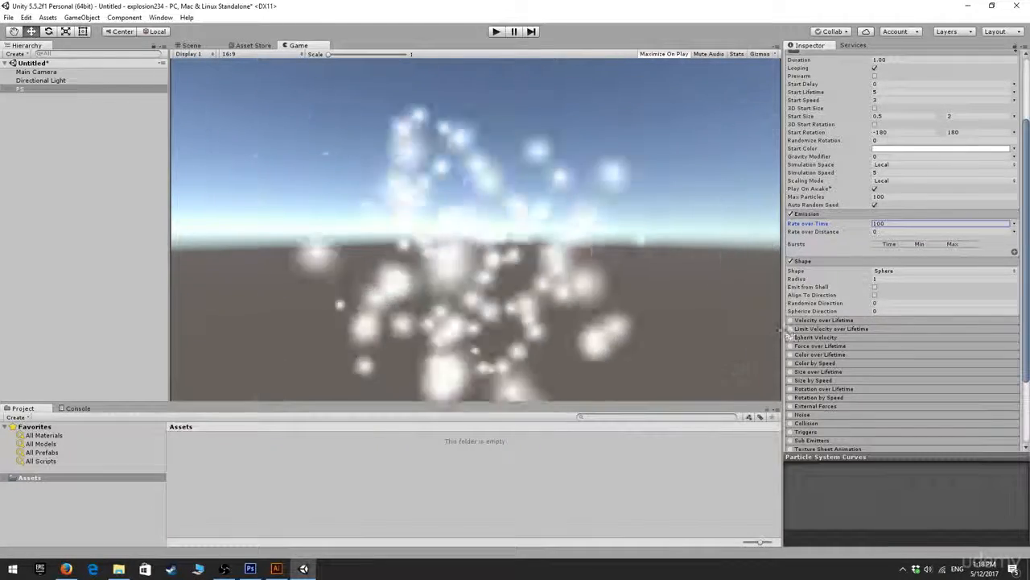
{"action": "left_click", "coordinate": [790, 329]}
{"action": "left_click", "coordinate": [798, 328]}
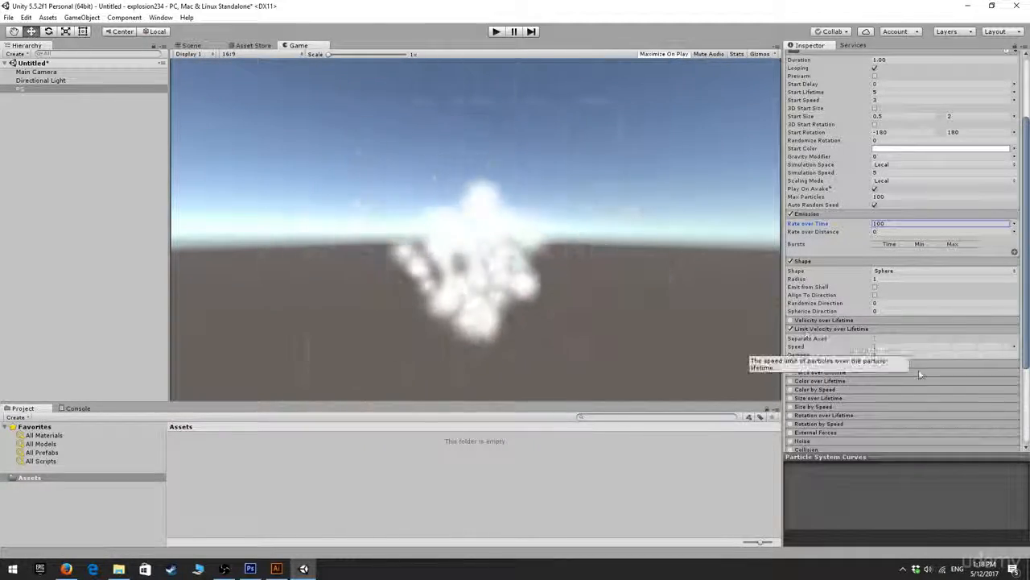
{"action": "left_click", "coordinate": [1014, 347]}
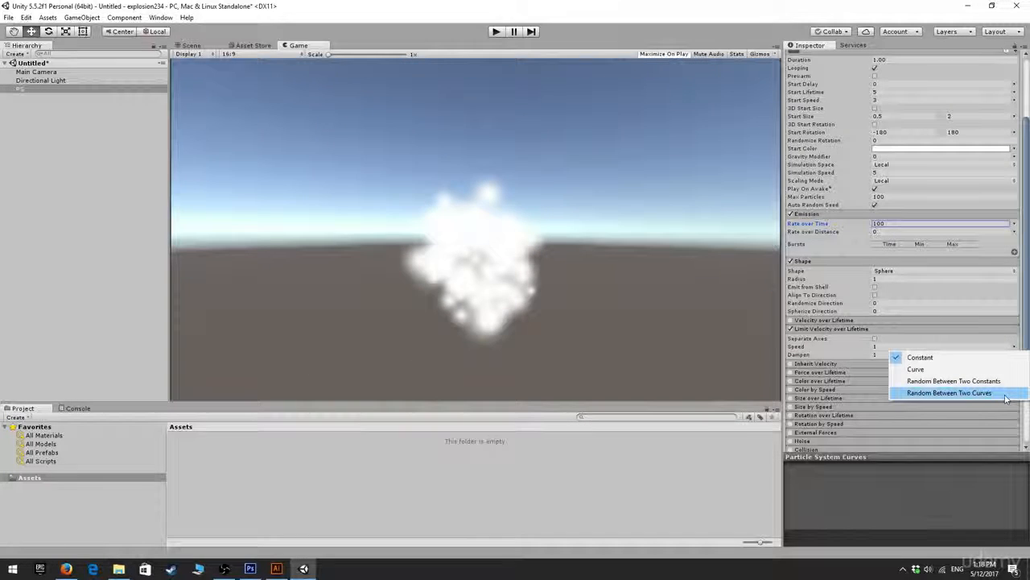
{"action": "left_click", "coordinate": [950, 393]}
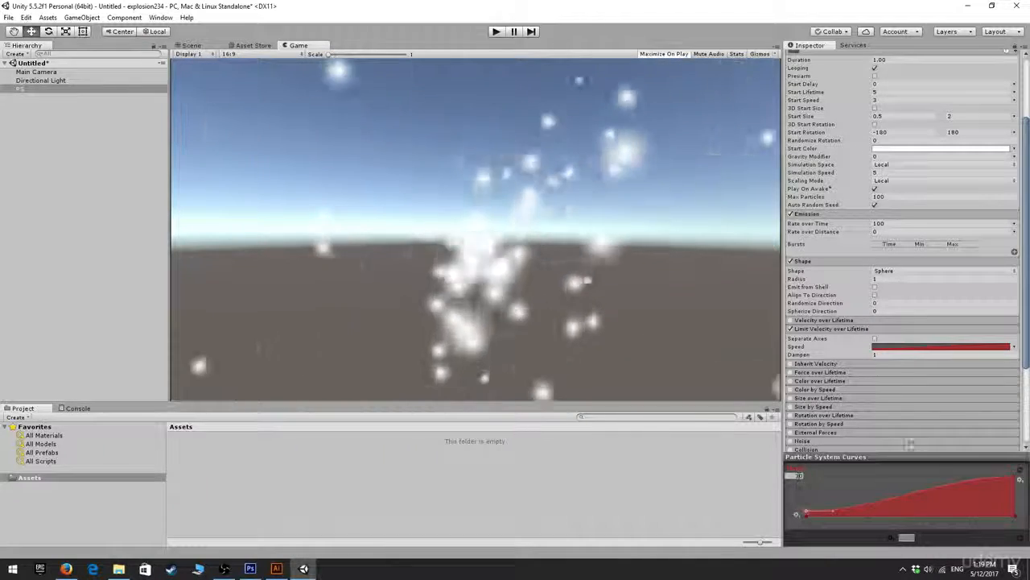
- Slightly lower the end of the Limit Velocity speed curve and set the curve's maximum value to 50
{"action": "left_click_drag", "start_coordinate": [1015, 476], "coordinate": [1016, 481]}
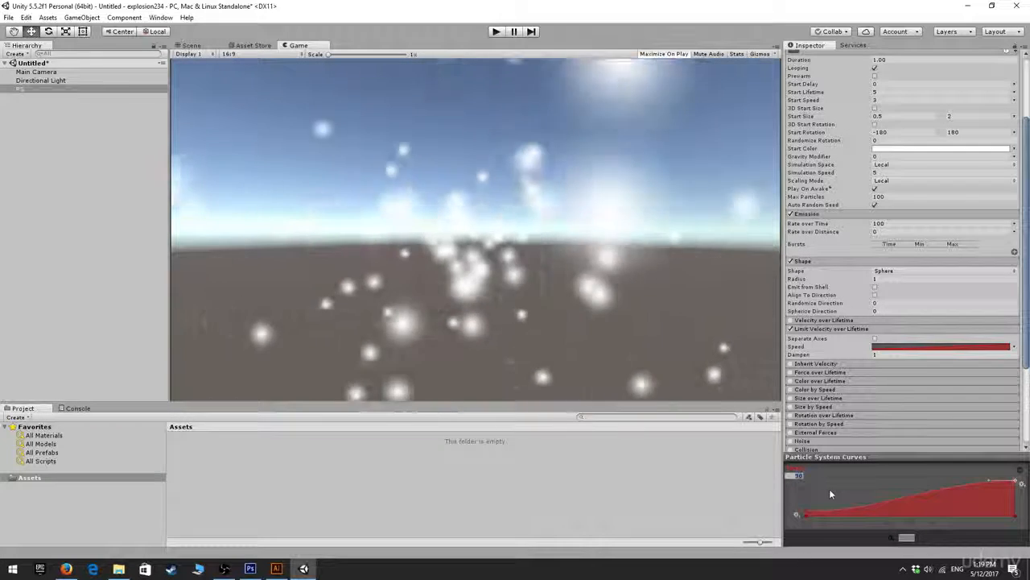
{"action": "type", "text": "5"}
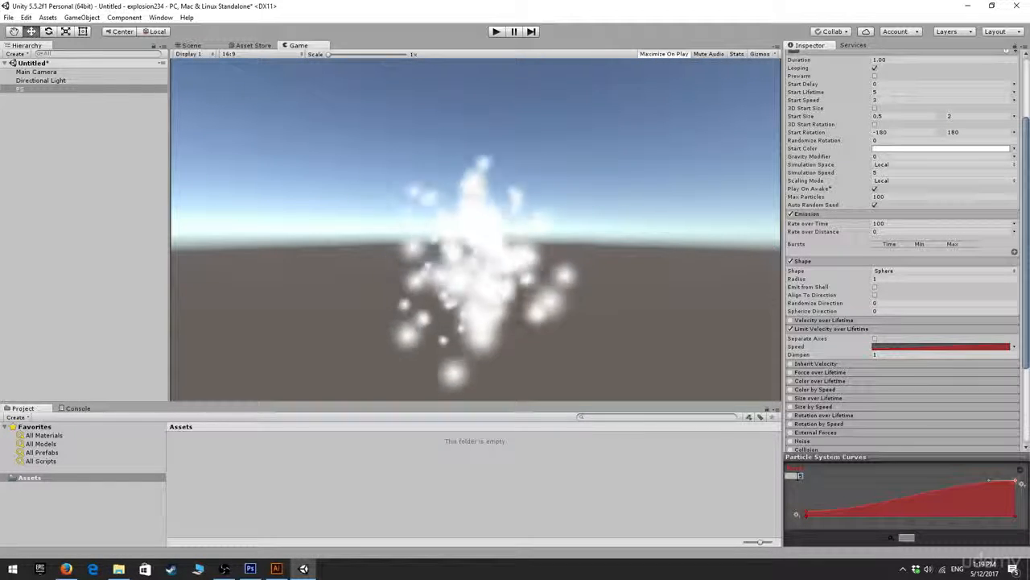
{"action": "type", "text": "50"}
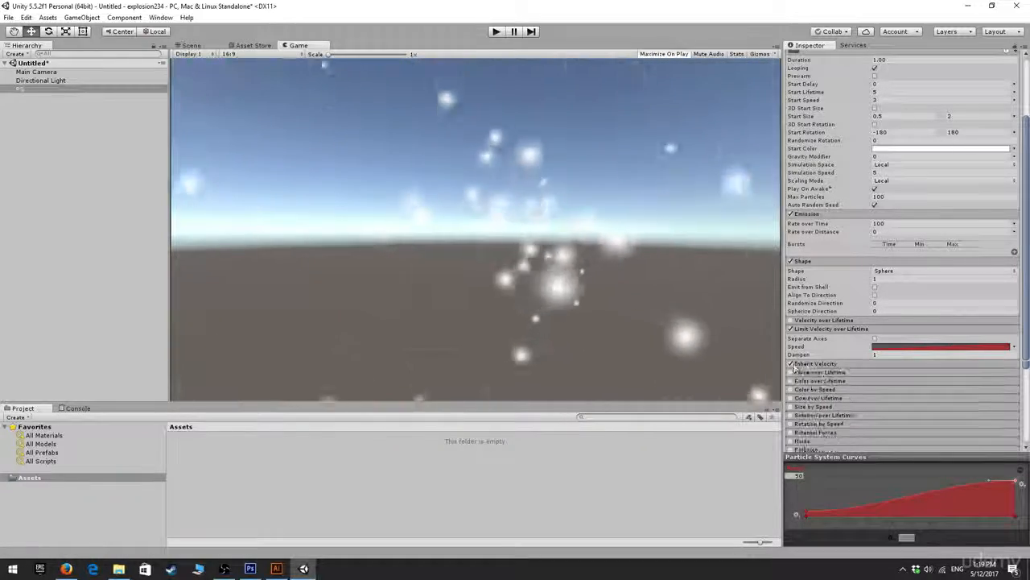
{"action": "left_click", "coordinate": [790, 364]}
{"action": "left_click", "coordinate": [791, 373]}
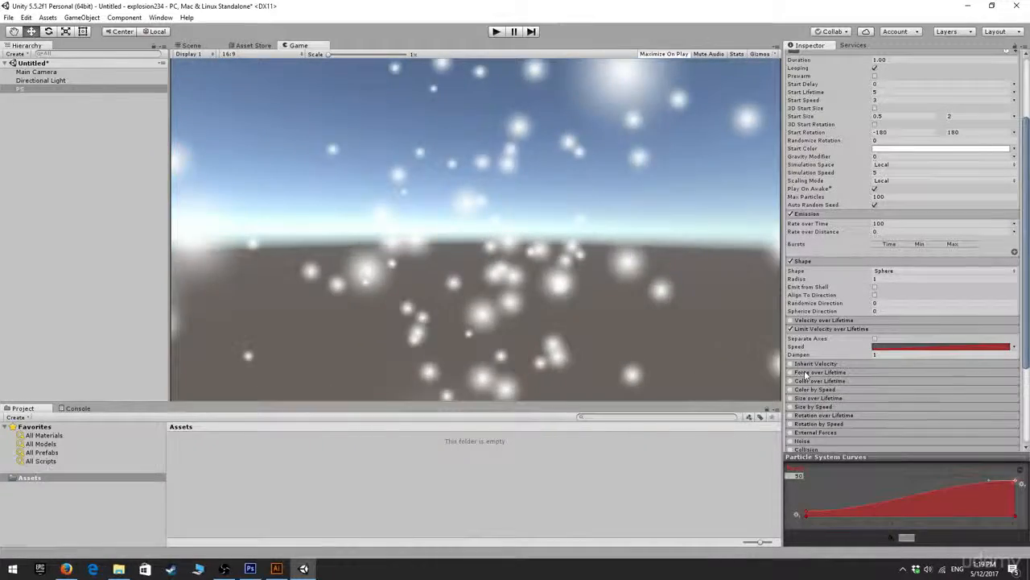
{"action": "left_click", "coordinate": [810, 373]}
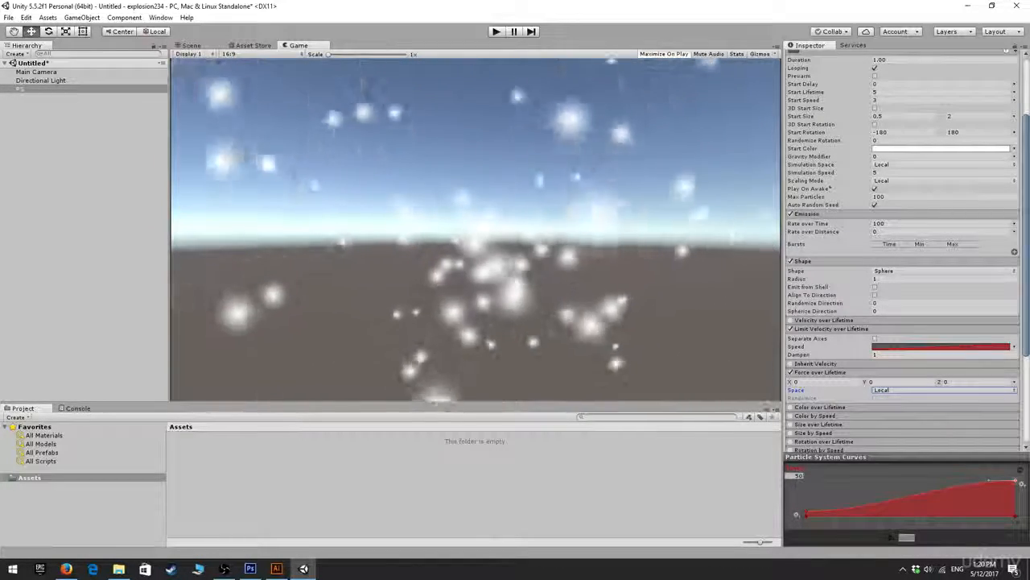
{"action": "left_click", "coordinate": [791, 372]}
- Enable Color over Lifetime in Gradient mode and apply the peach-to-white preset to its gradient
{"action": "scroll", "coordinate": [845, 406], "scroll_direction": "down", "scroll_amount": 3}
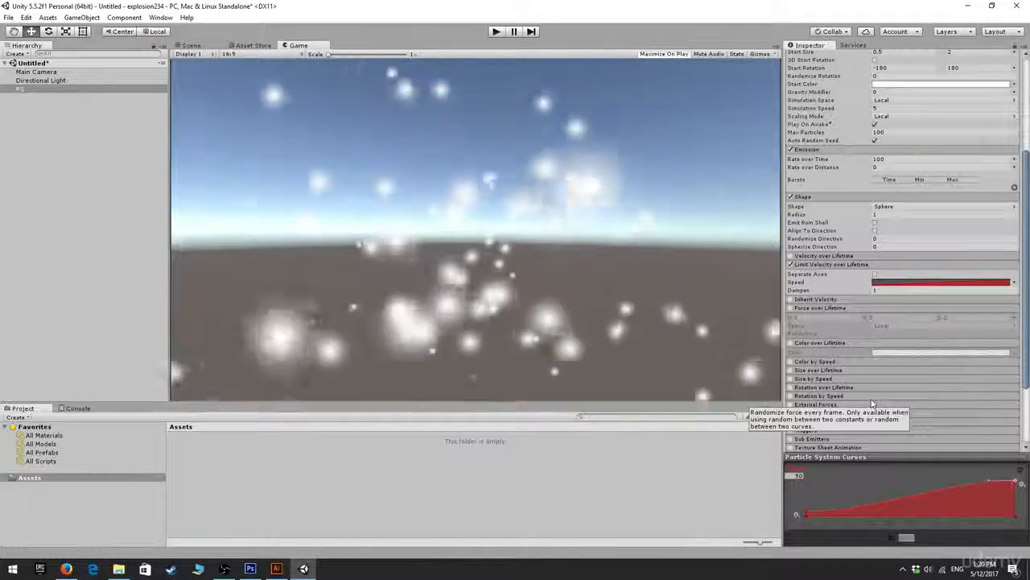
{"action": "left_click", "coordinate": [789, 342]}
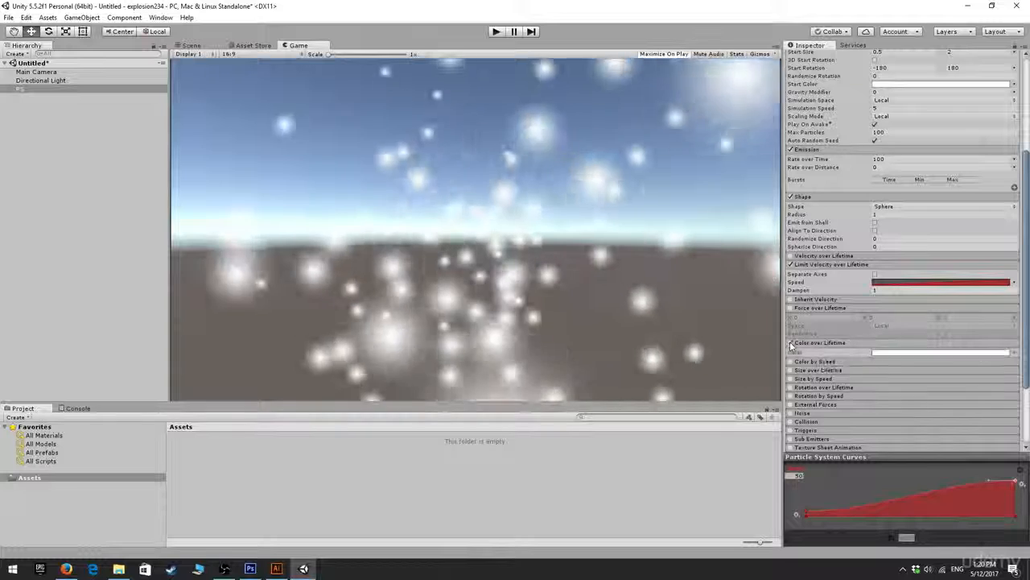
{"action": "left_click", "coordinate": [1013, 354]}
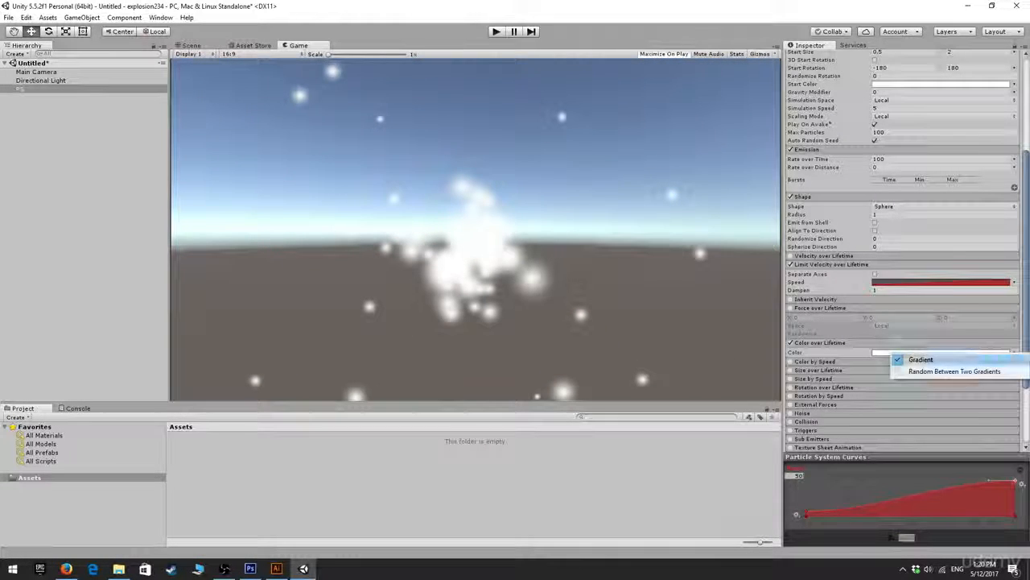
{"action": "left_click", "coordinate": [920, 359]}
{"action": "left_click", "coordinate": [941, 353]}
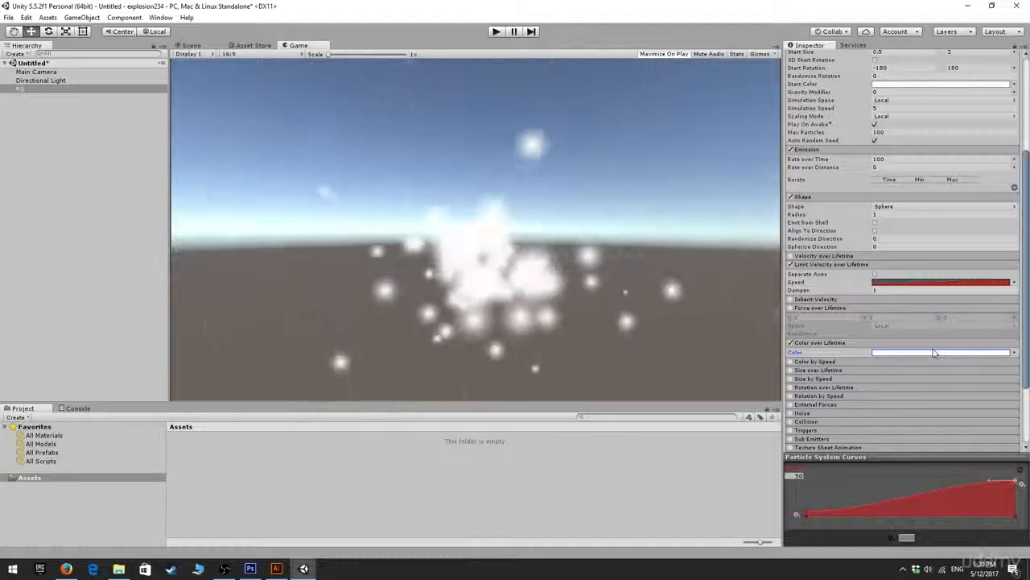
{"action": "left_click", "coordinate": [933, 353]}
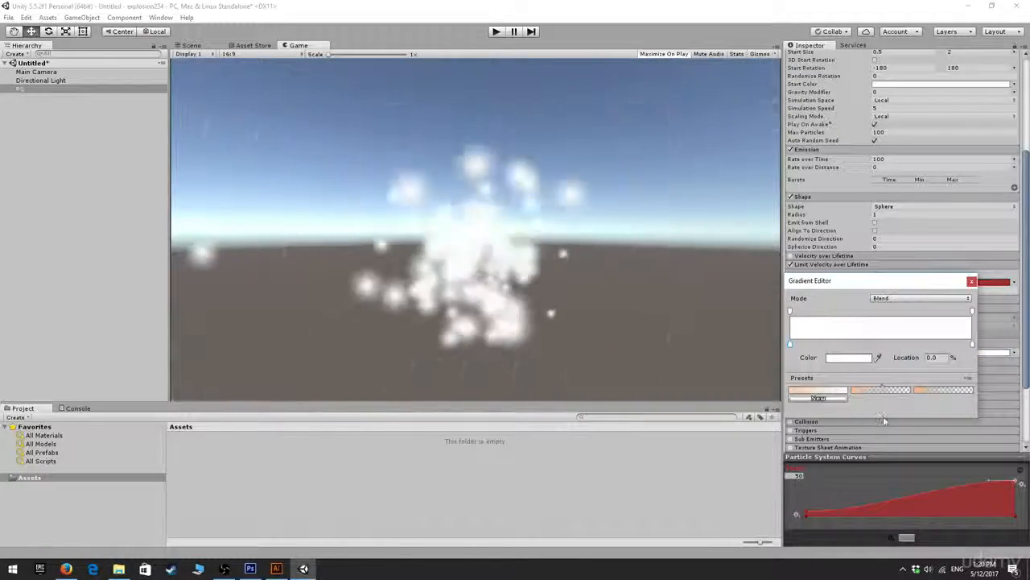
{"action": "left_click", "coordinate": [818, 392]}
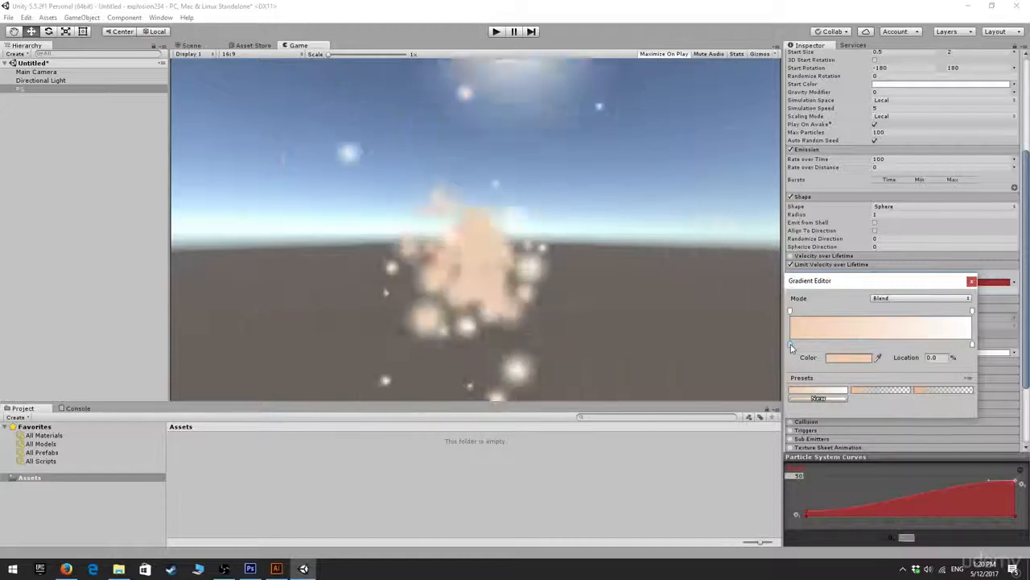
- Set the Color over Lifetime gradient's first colour key to orange FF8B31 and move it to 40.6%
{"action": "double_click", "coordinate": [790, 345]}
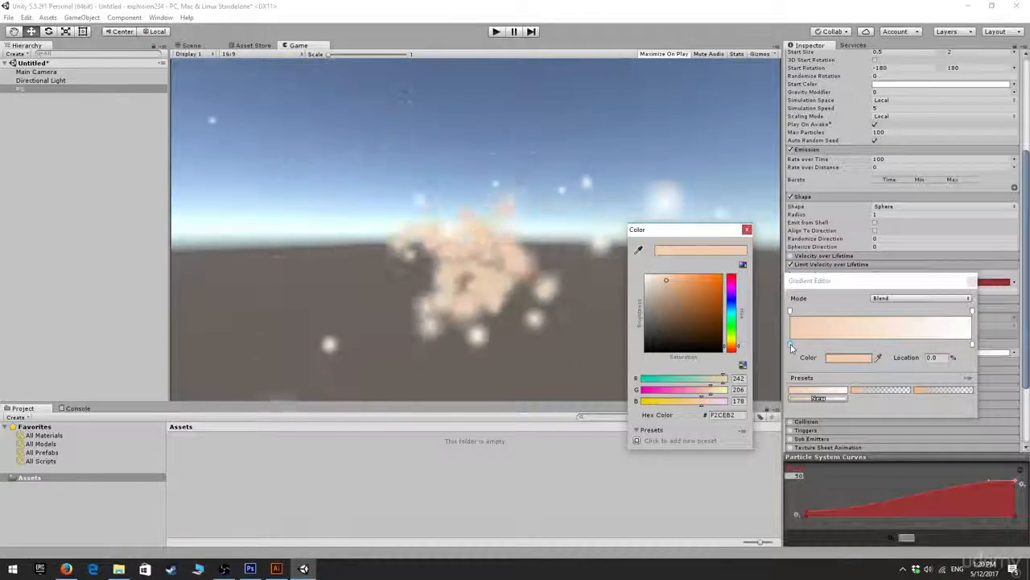
{"action": "left_click", "coordinate": [707, 278]}
{"action": "left_click_drag", "start_coordinate": [712, 277], "coordinate": [706, 275]}
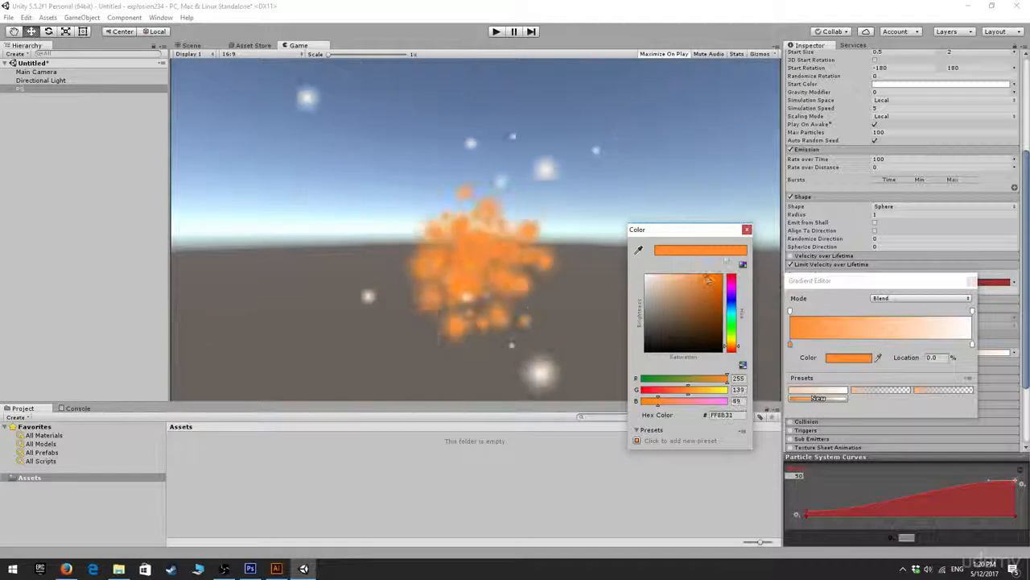
{"action": "left_click", "coordinate": [507, 139]}
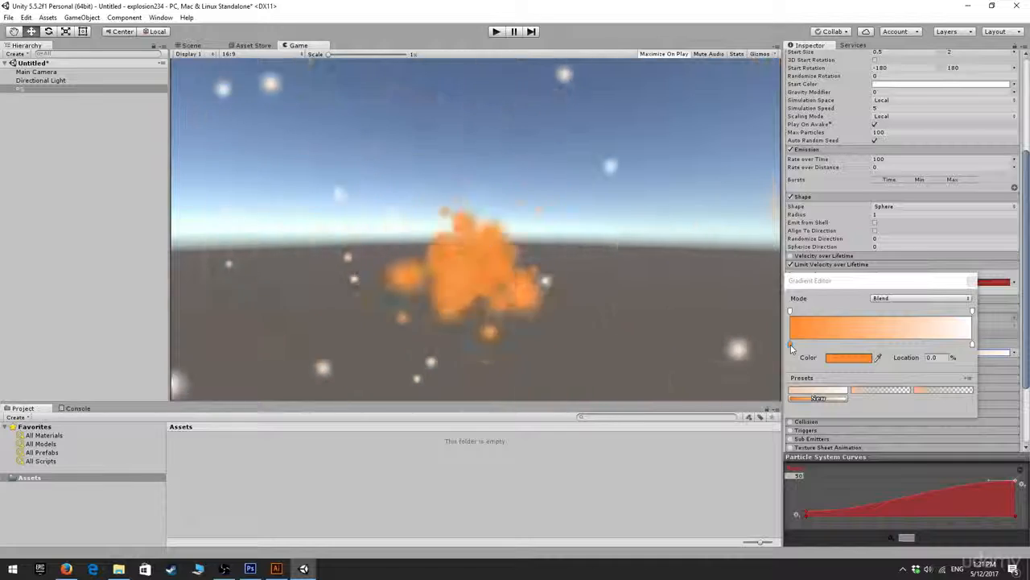
{"action": "left_click_drag", "start_coordinate": [791, 346], "coordinate": [863, 346]}
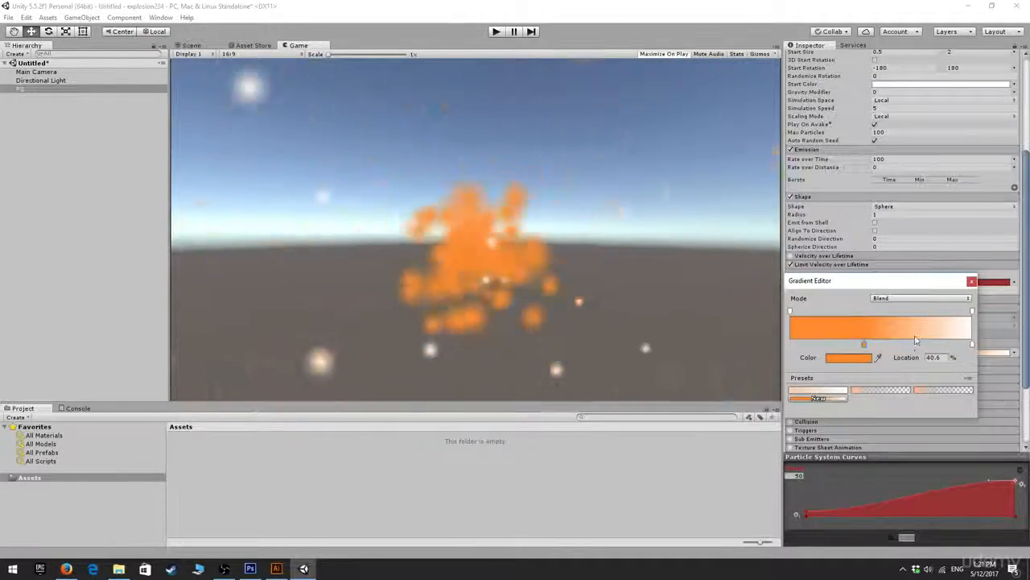
{"action": "left_click", "coordinate": [971, 280]}
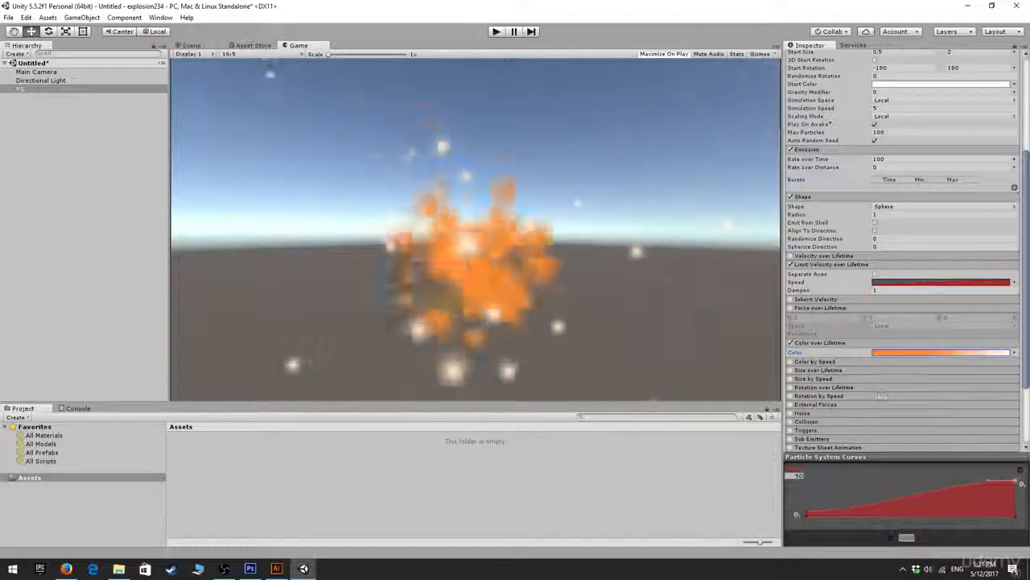
- Enable Color by Speed and set its gradient's first colour key to red FF2727, keeping white at the end
{"action": "left_click", "coordinate": [882, 361]}
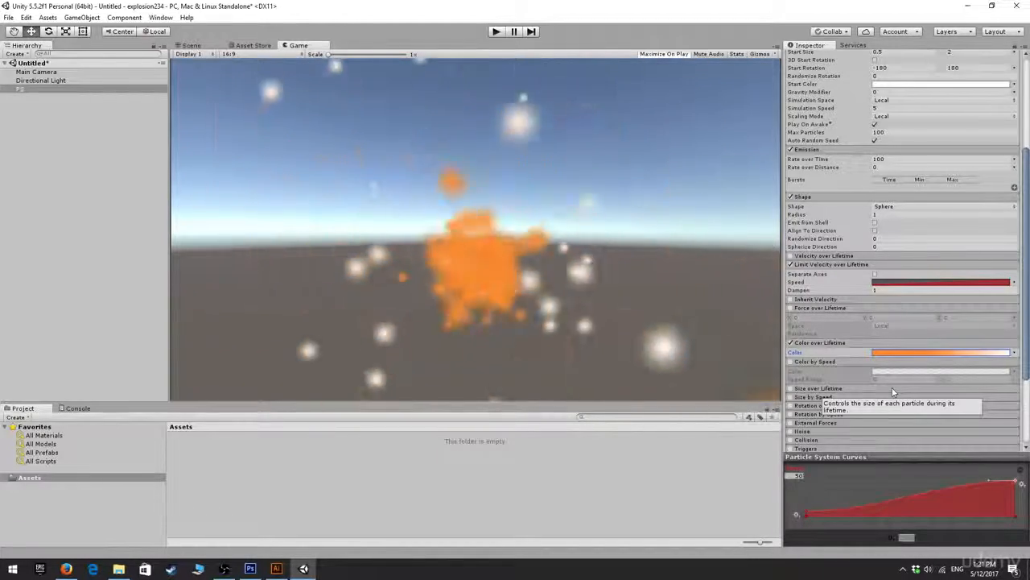
{"action": "scroll", "coordinate": [918, 391], "scroll_direction": "down", "scroll_amount": 2}
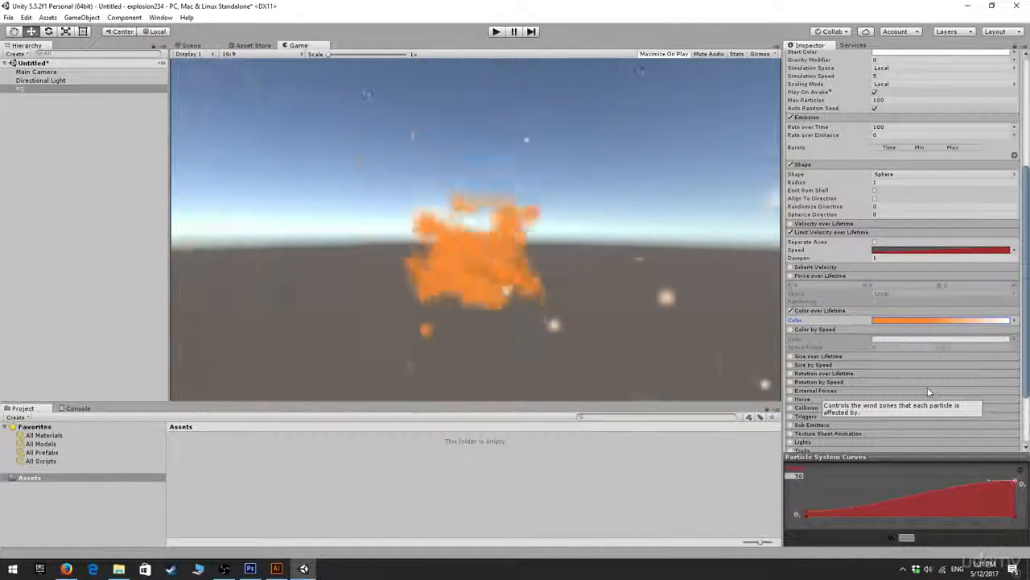
{"action": "left_click", "coordinate": [789, 329]}
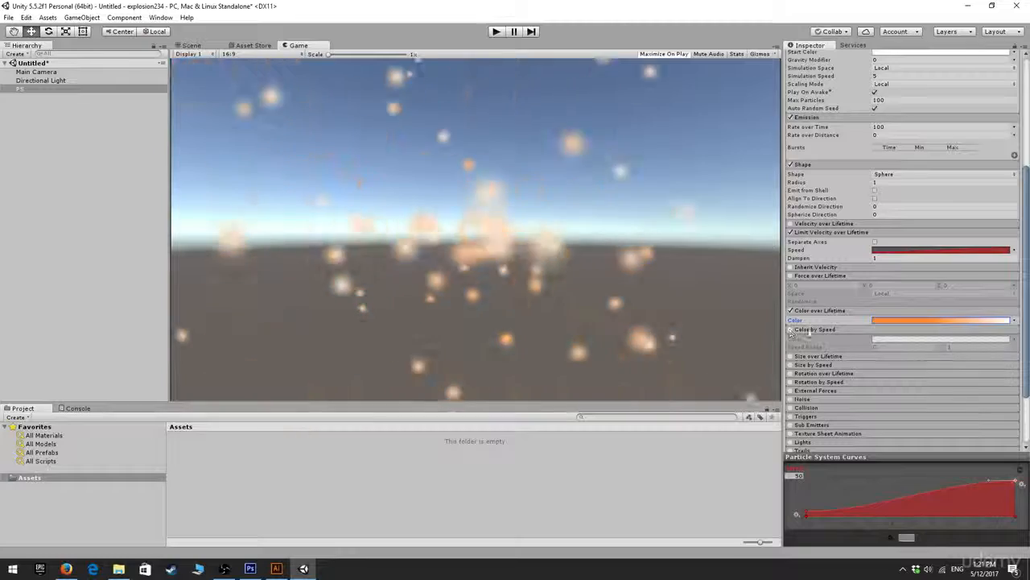
{"action": "left_click", "coordinate": [877, 339]}
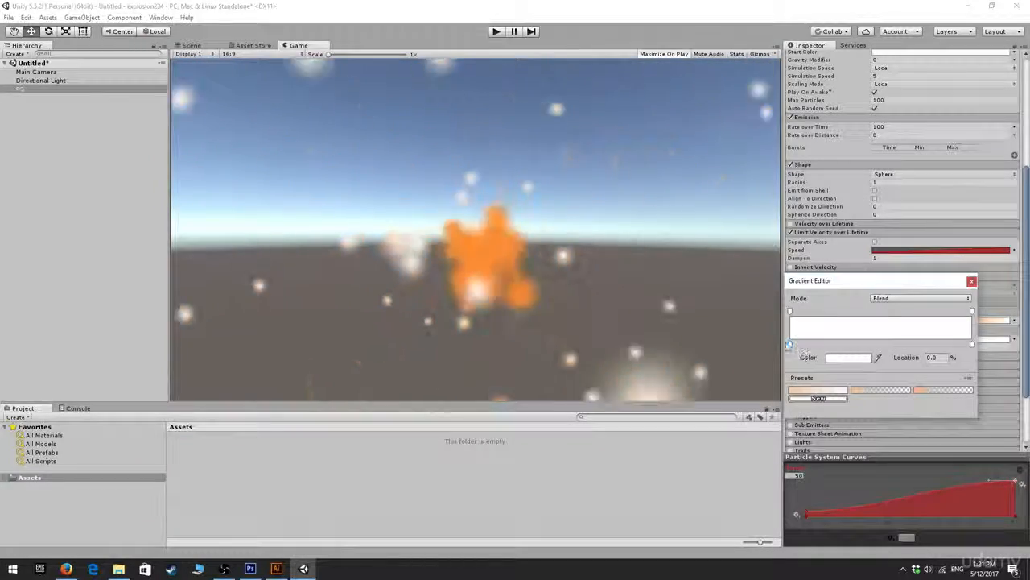
{"action": "double_click", "coordinate": [790, 346]}
{"action": "left_click_drag", "start_coordinate": [714, 279], "coordinate": [709, 281]}
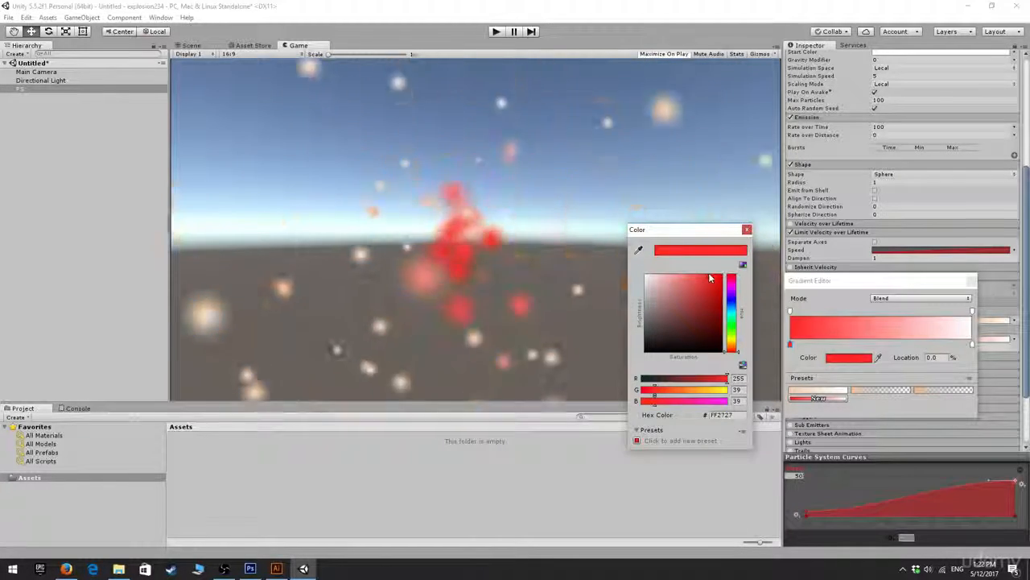
{"action": "left_click", "coordinate": [747, 230]}
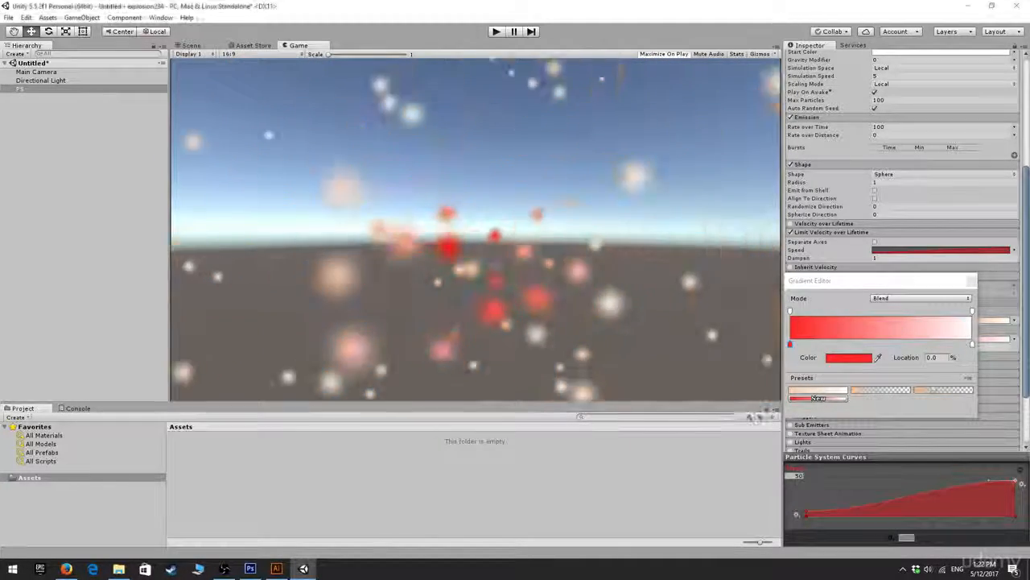
{"action": "left_click", "coordinate": [971, 280]}
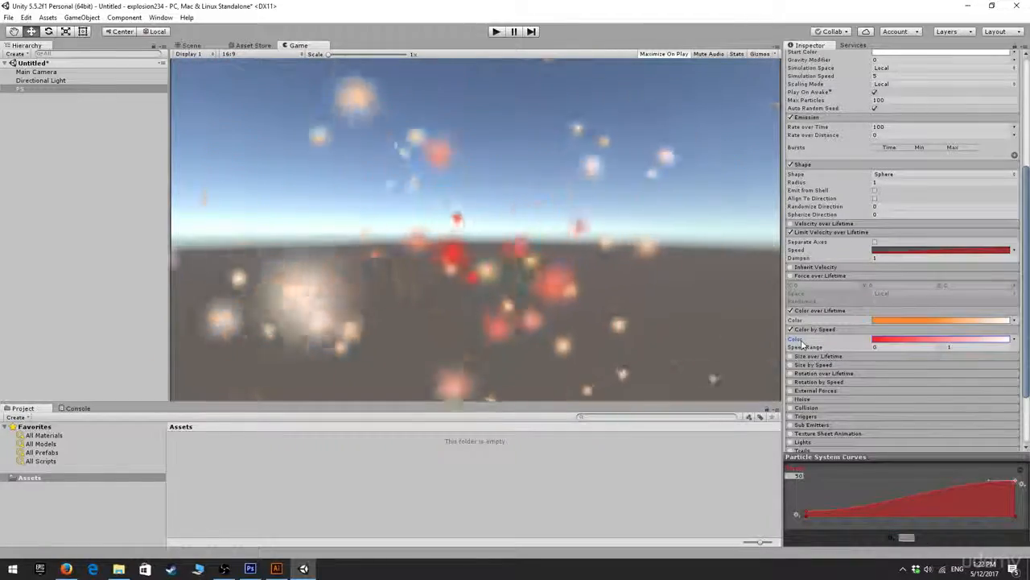
{"action": "left_click", "coordinate": [815, 330]}
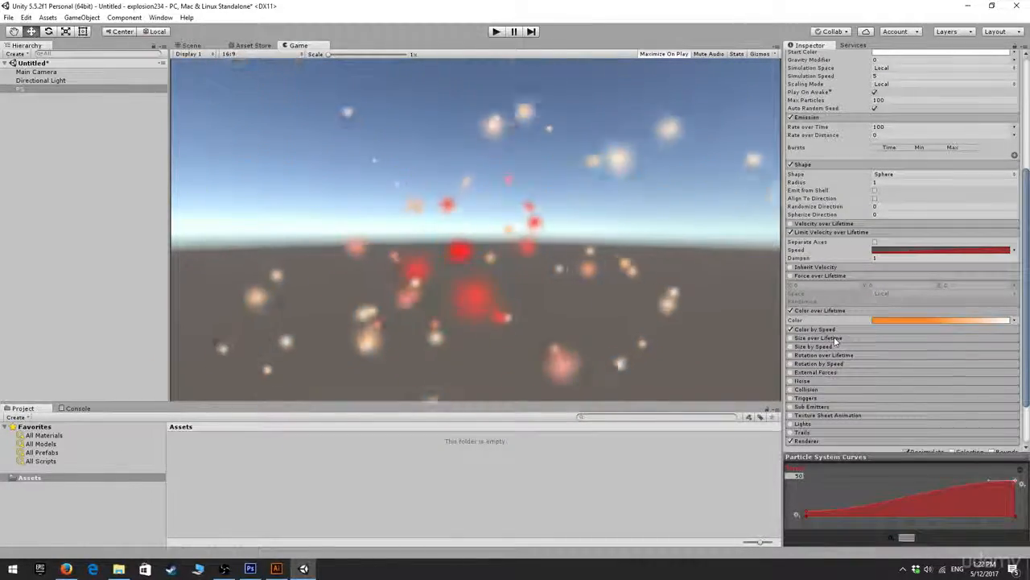
- Enable Size over Lifetime and set its Size to Random Between Two Curves
{"action": "left_click", "coordinate": [801, 338]}
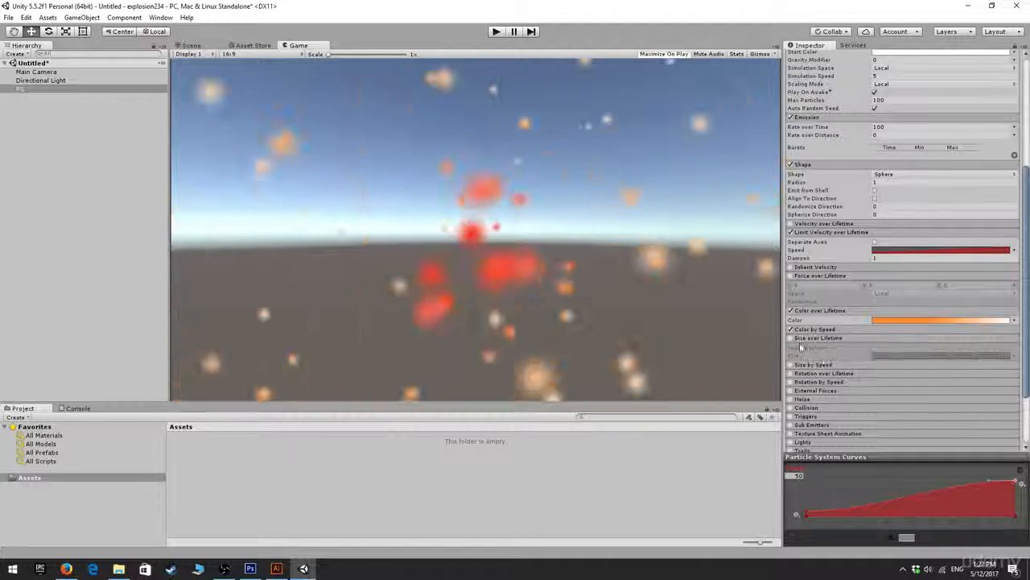
{"action": "left_click", "coordinate": [791, 338]}
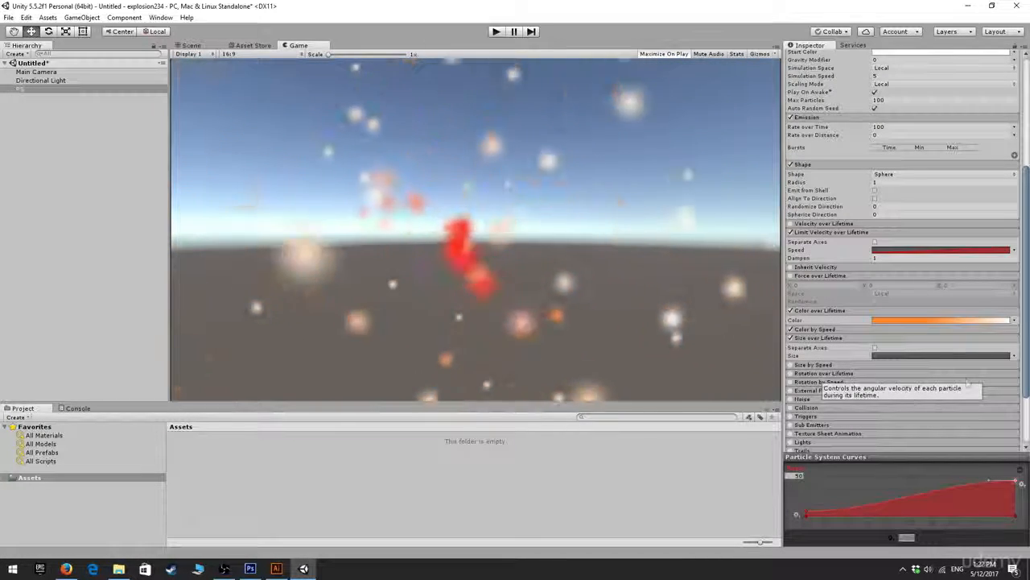
{"action": "left_click", "coordinate": [1013, 355]}
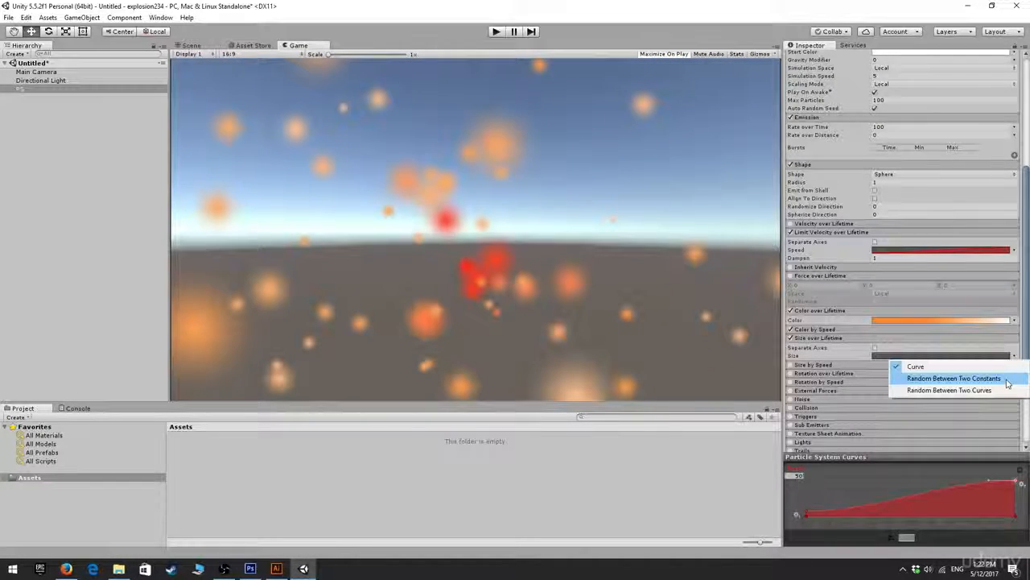
{"action": "left_click", "coordinate": [996, 391]}
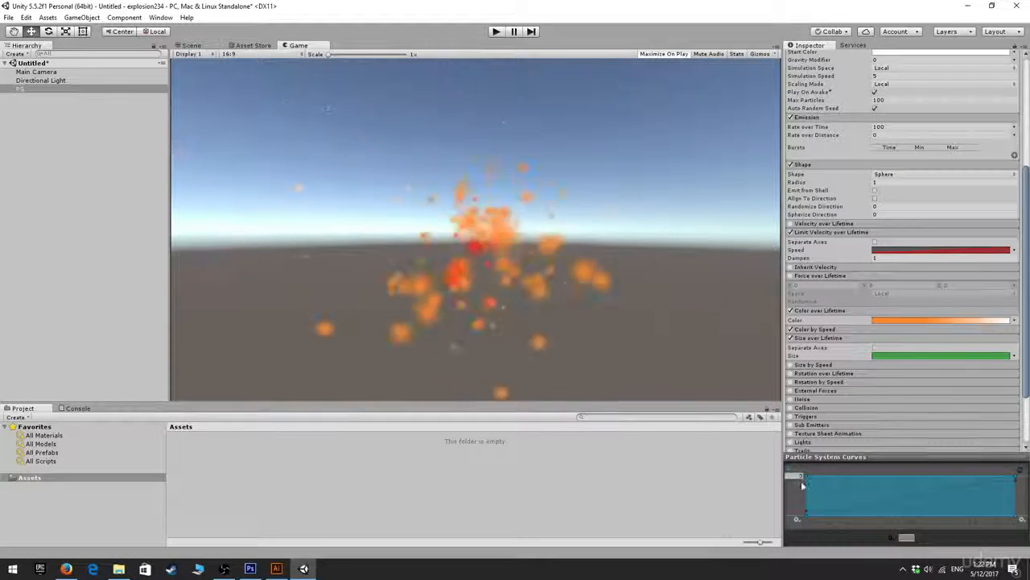
- Lower the start of the size curve so it rises over the particle lifetime, and expand the Size by Speed module
{"action": "left_click_drag", "start_coordinate": [805, 476], "coordinate": [805, 500]}
{"action": "left_click_drag", "start_coordinate": [1016, 476], "coordinate": [1016, 477]}
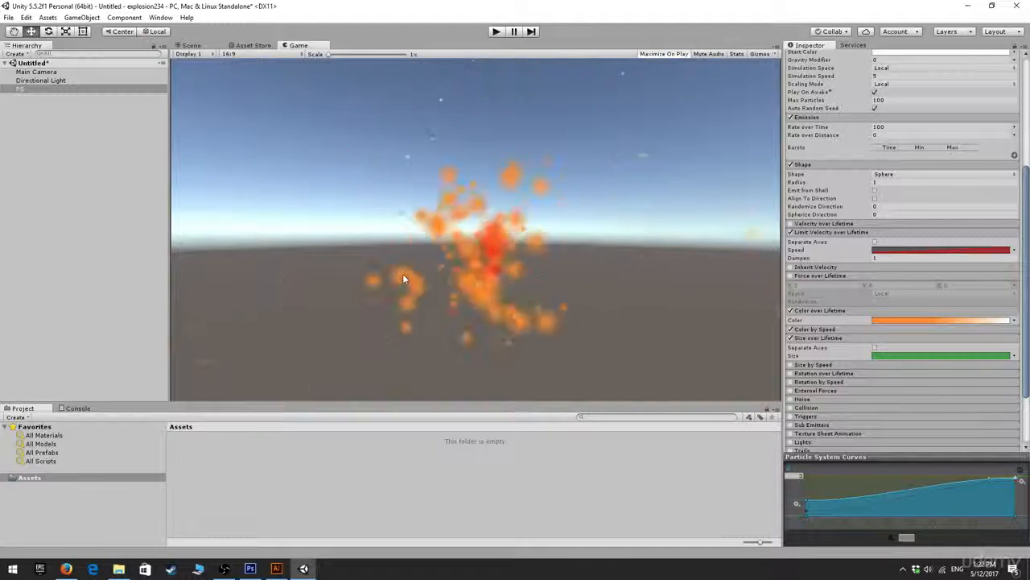
{"action": "left_click", "coordinate": [837, 365]}
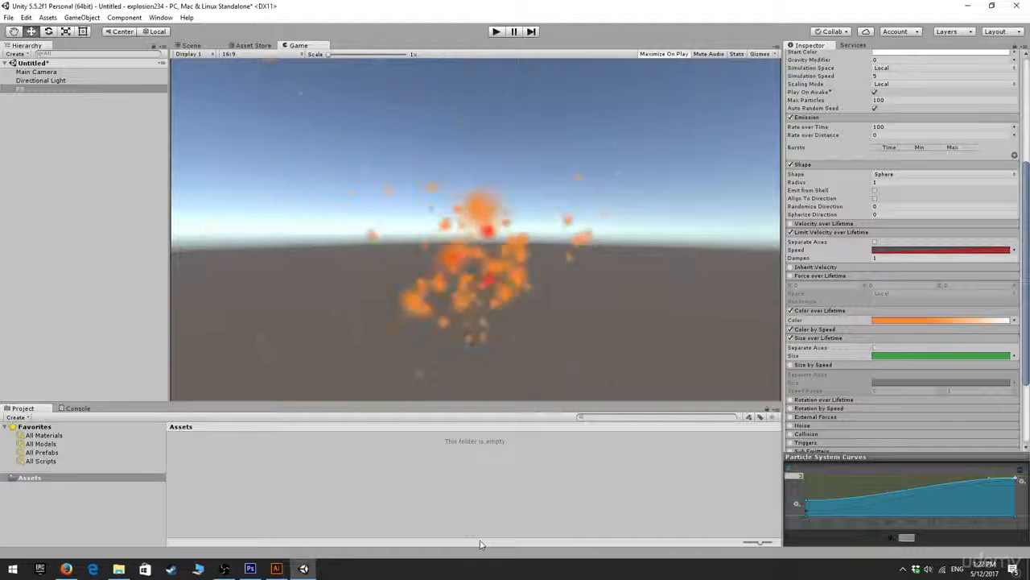
- Enable Rotation over Lifetime and set its Angular Velocity to Random Between Two Constants
{"action": "scroll", "coordinate": [903, 381], "scroll_direction": "down", "scroll_amount": 2}
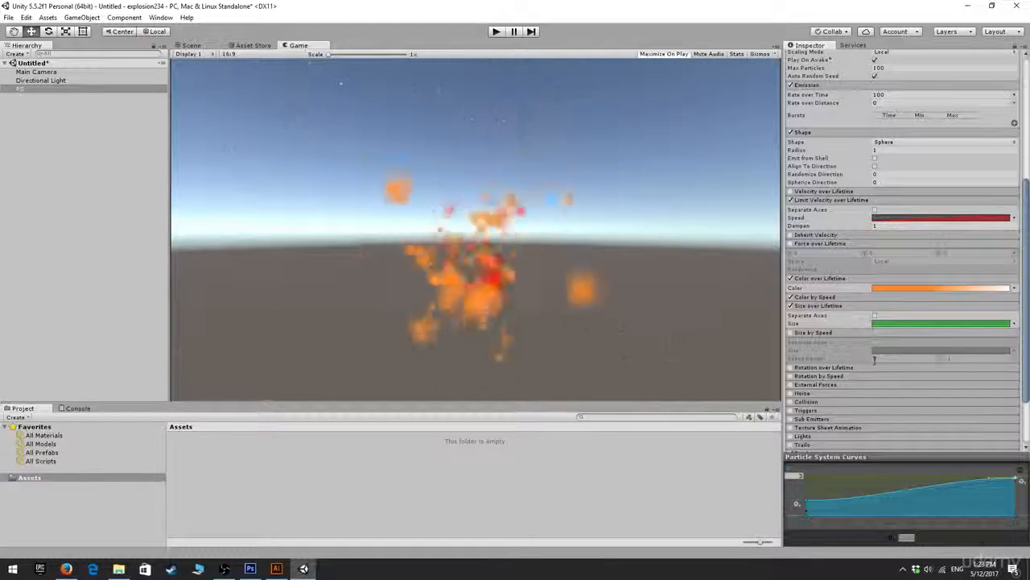
{"action": "left_click", "coordinate": [837, 367]}
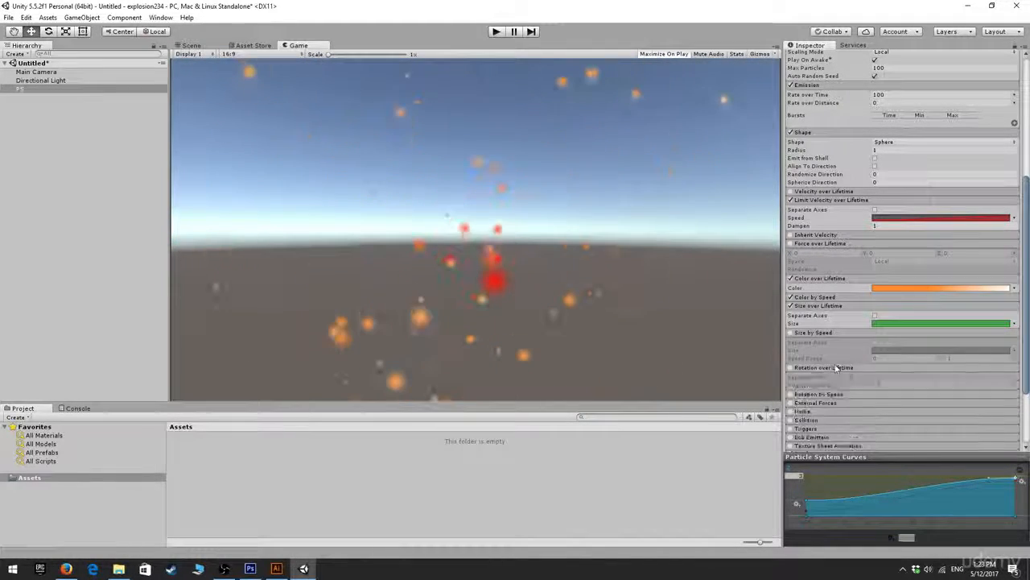
{"action": "left_click", "coordinate": [790, 367]}
{"action": "left_click", "coordinate": [1015, 385]}
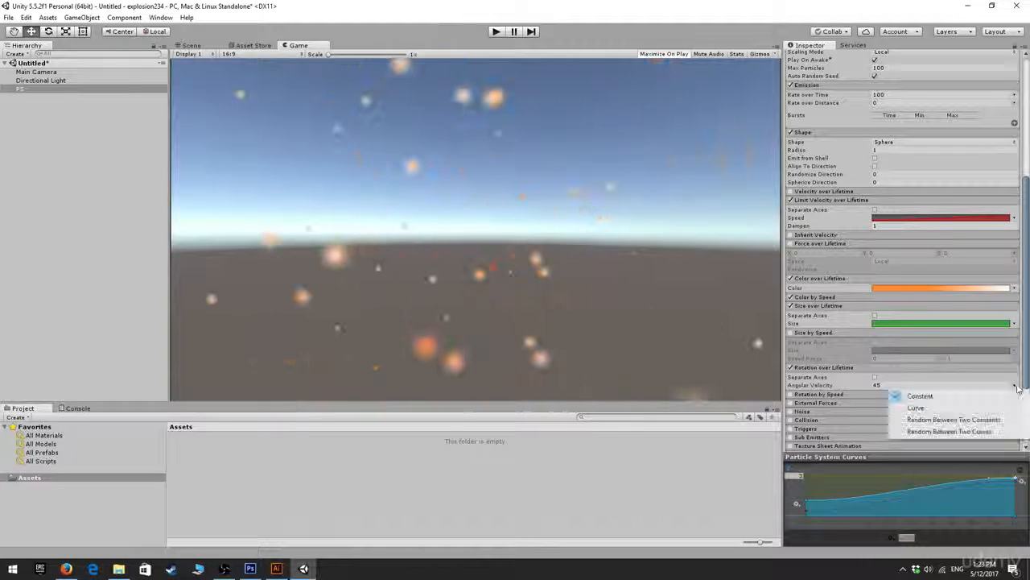
{"action": "left_click", "coordinate": [995, 420]}
- Set the Rotation over Lifetime angular velocity range from -720 to 720
{"action": "left_click", "coordinate": [912, 384]}
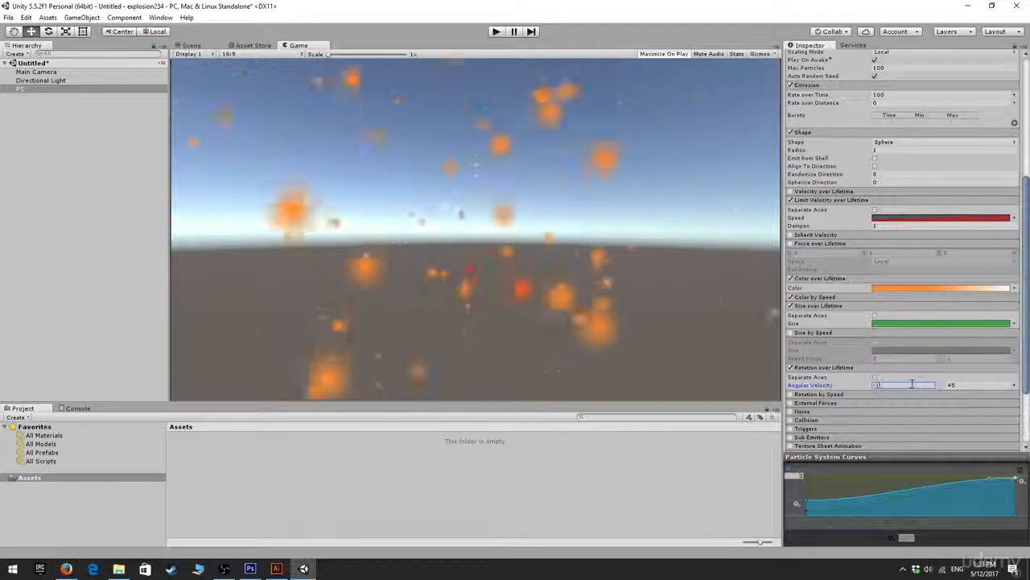
{"action": "type", "text": "-7"}
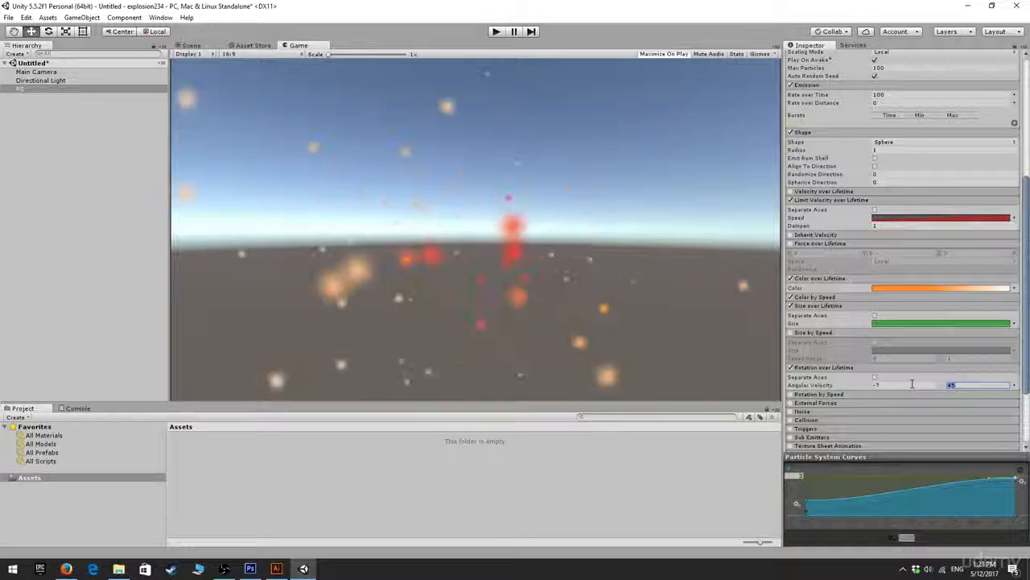
{"action": "left_click", "coordinate": [899, 385]}
{"action": "left_click", "coordinate": [896, 386]}
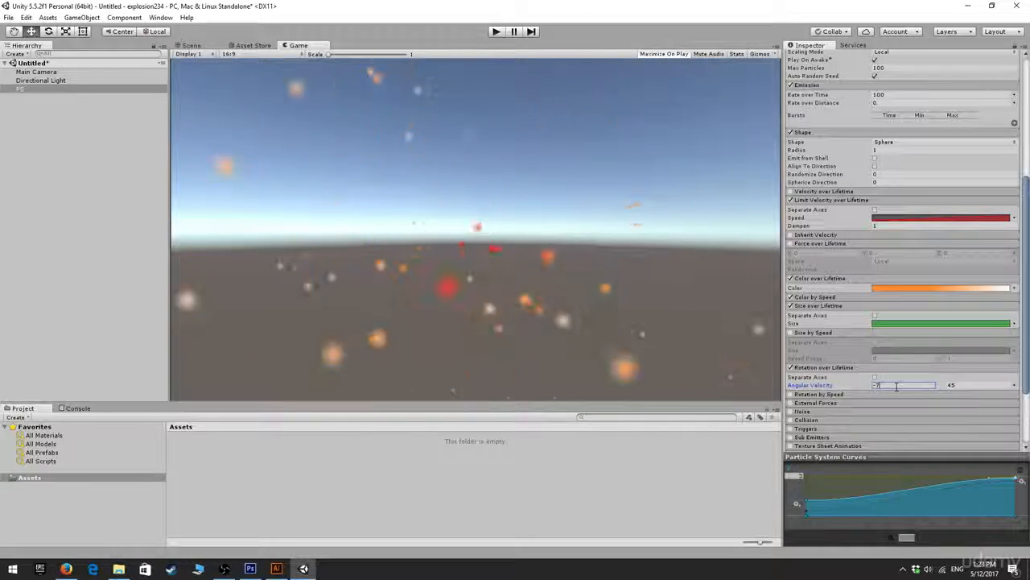
{"action": "key", "text": "Tab"}
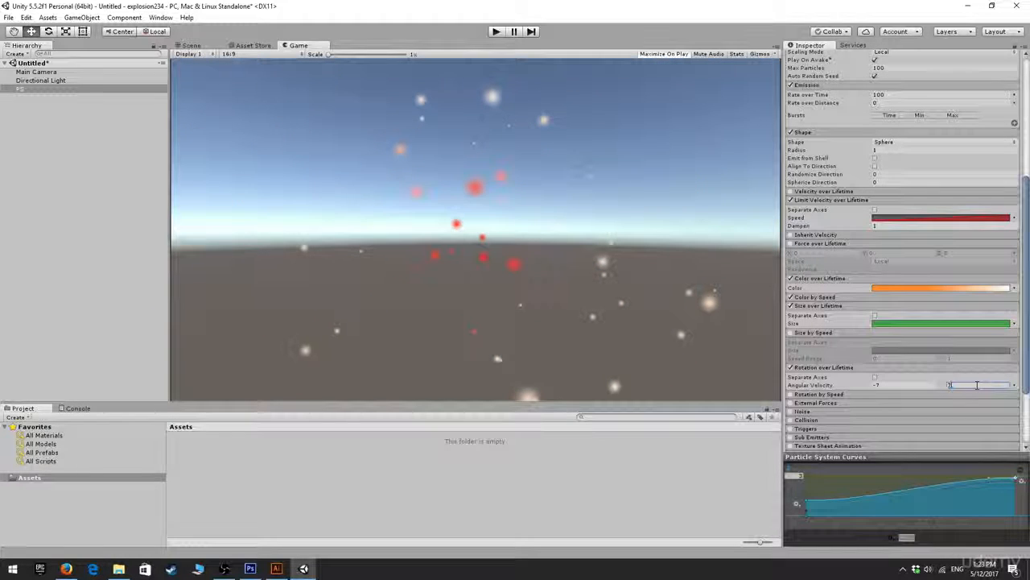
{"action": "left_click", "coordinate": [898, 385]}
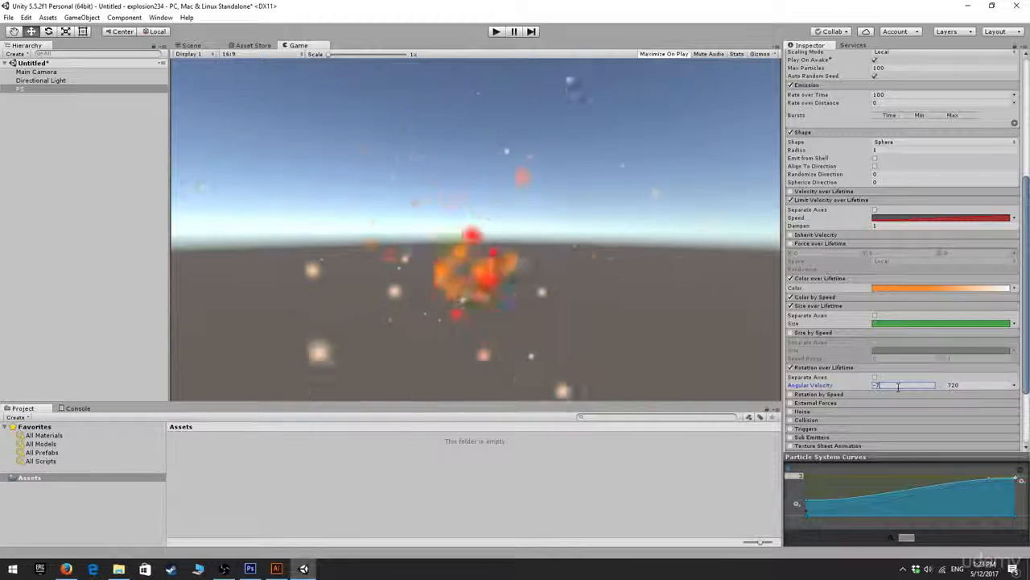
{"action": "type", "text": "-720"}
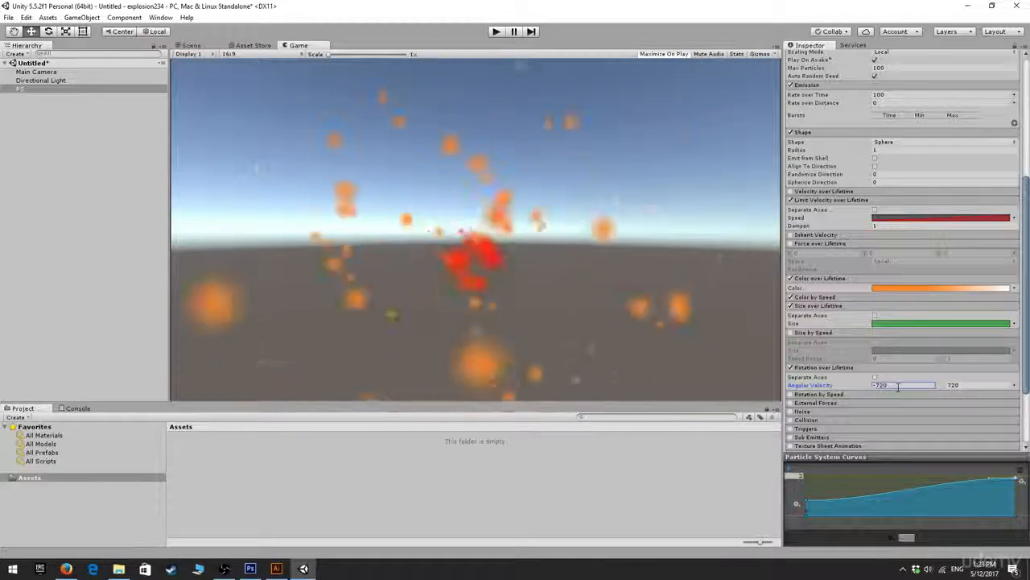
- Turn the Noise module on to preview its effect and inspect its settings, and switch it off again
{"action": "scroll", "coordinate": [838, 403], "scroll_direction": "down", "scroll_amount": 2}
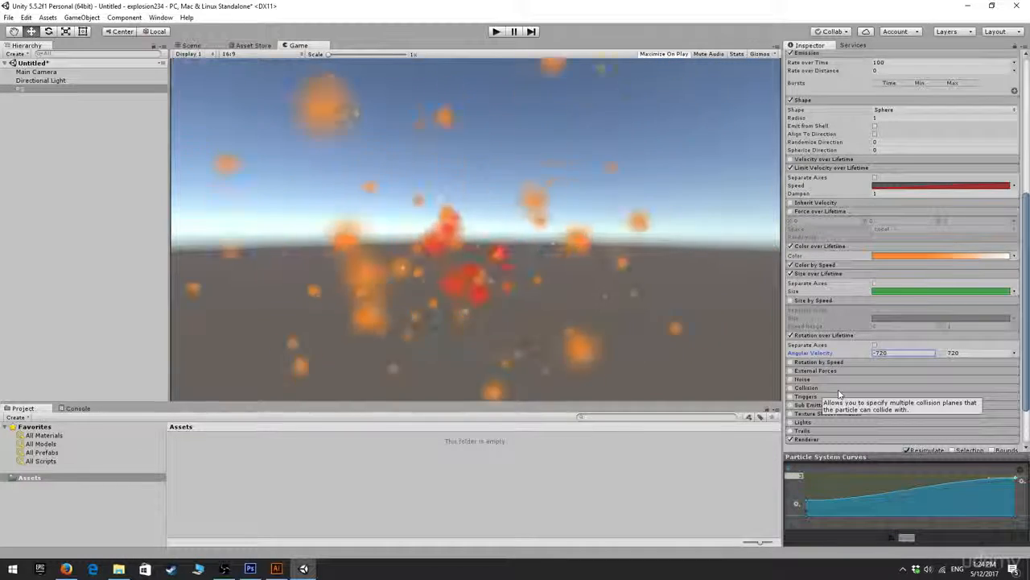
{"action": "left_click", "coordinate": [804, 379]}
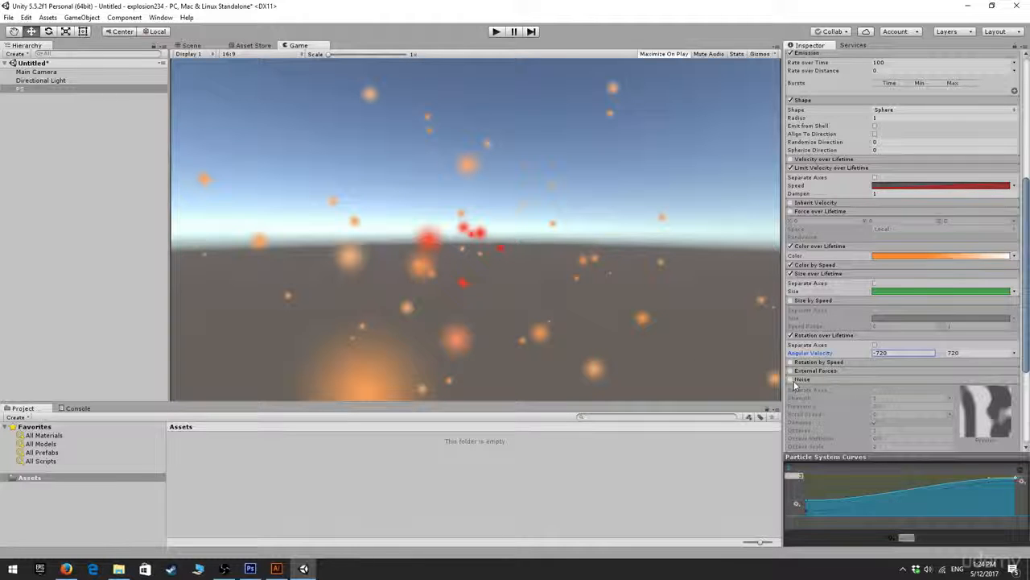
{"action": "left_click", "coordinate": [792, 383]}
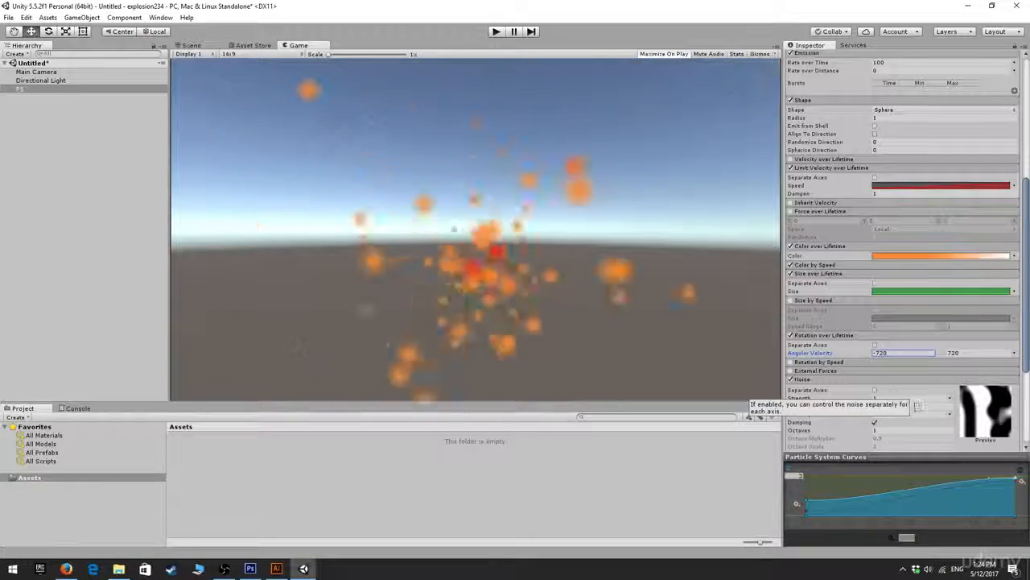
{"action": "left_click", "coordinate": [912, 405]}
{"action": "scroll", "coordinate": [909, 400], "scroll_direction": "down", "scroll_amount": 3}
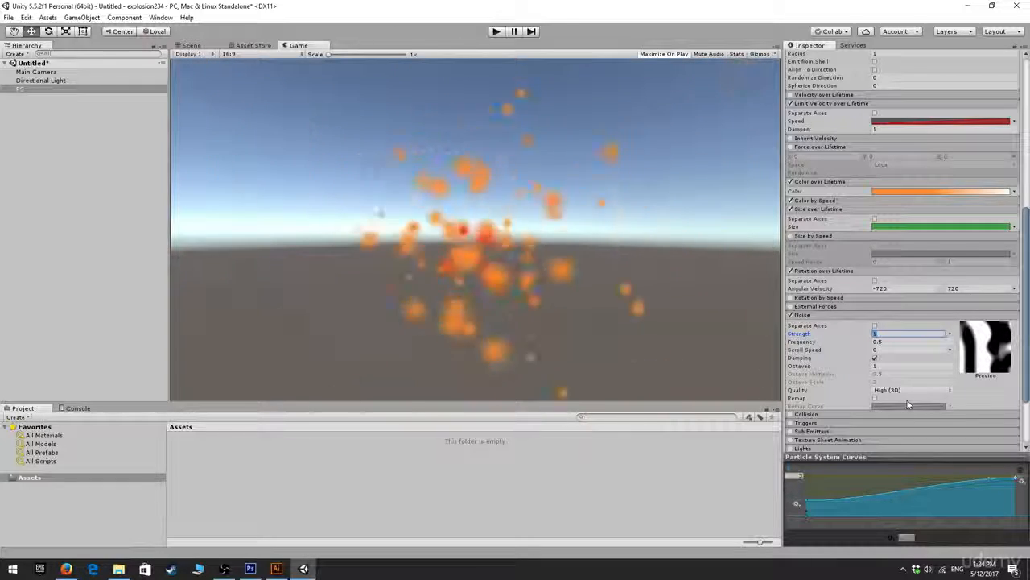
{"action": "scroll", "coordinate": [906, 409], "scroll_direction": "down", "scroll_amount": 3}
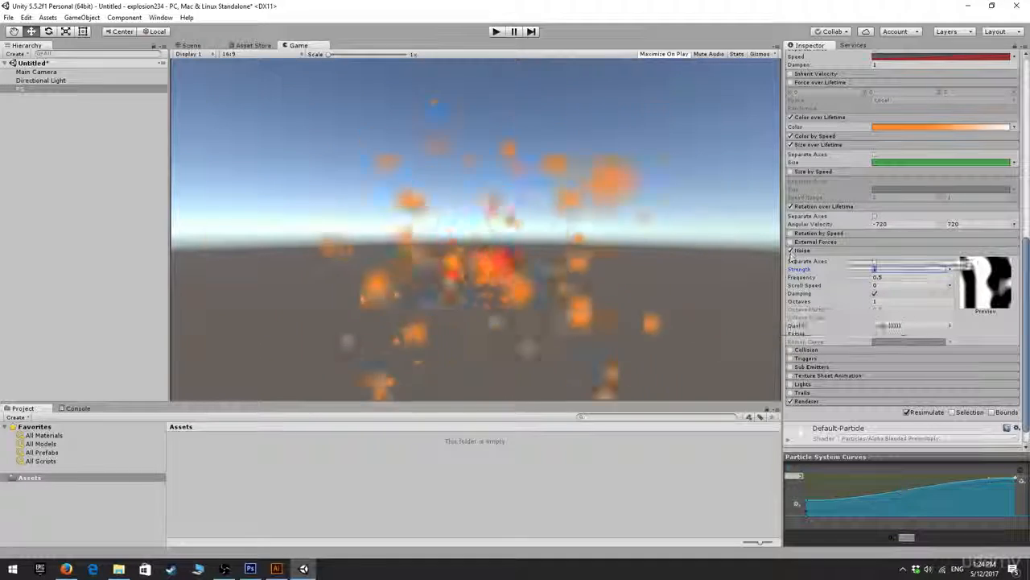
{"action": "left_click", "coordinate": [790, 250]}
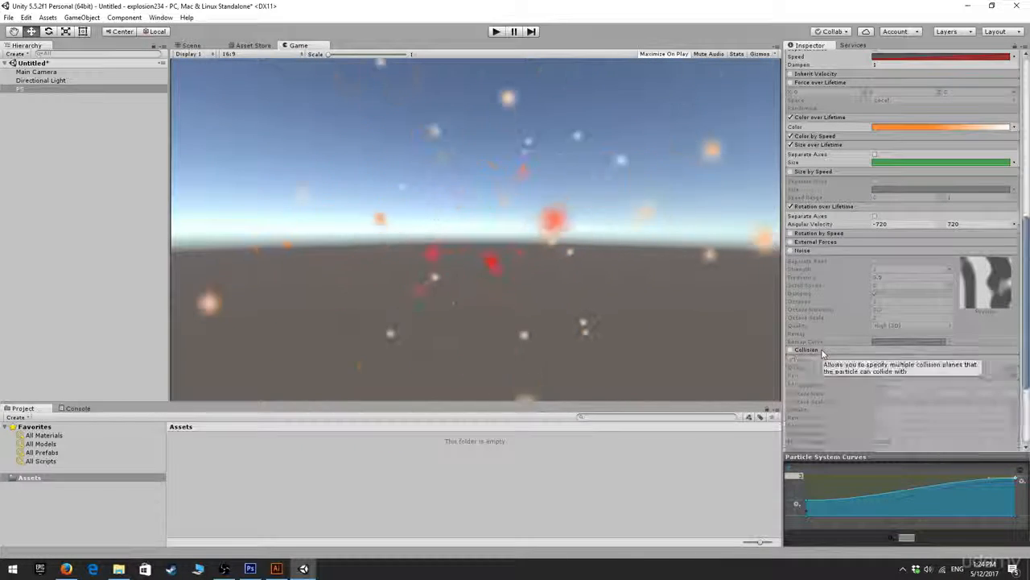
- Open the Collision and Triggers modules to view their settings, leaving both disabled
{"action": "scroll", "coordinate": [801, 342], "scroll_direction": "down", "scroll_amount": 1}
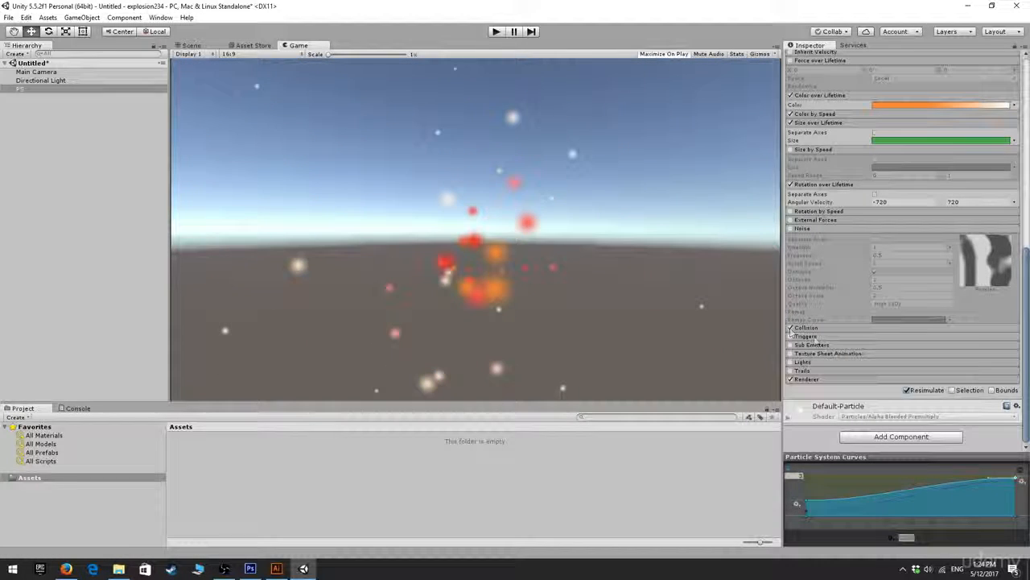
{"action": "left_click", "coordinate": [791, 328]}
{"action": "left_click", "coordinate": [805, 337]}
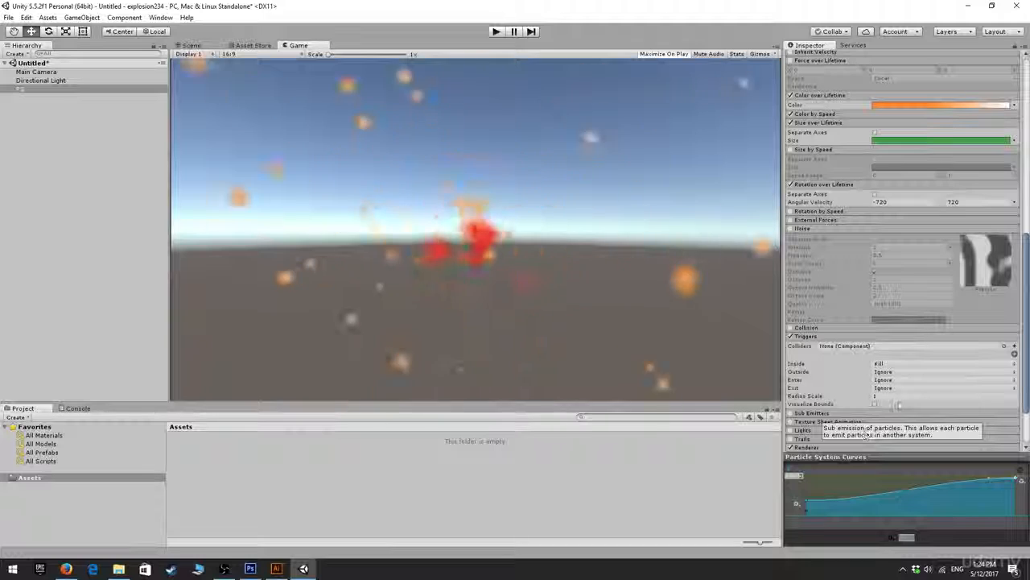
{"action": "left_click", "coordinate": [791, 337]}
{"action": "scroll", "coordinate": [860, 351], "scroll_direction": "down", "scroll_amount": 1}
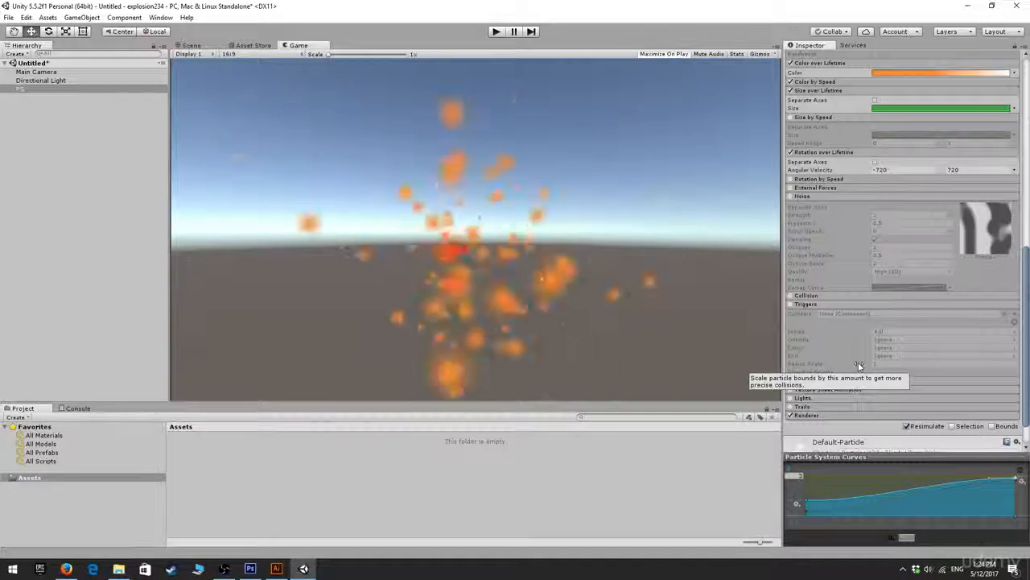
- Expand the Sub Emitters, Texture Sheet Animation and Lights modules to examine their settings
{"action": "left_click", "coordinate": [821, 383]}
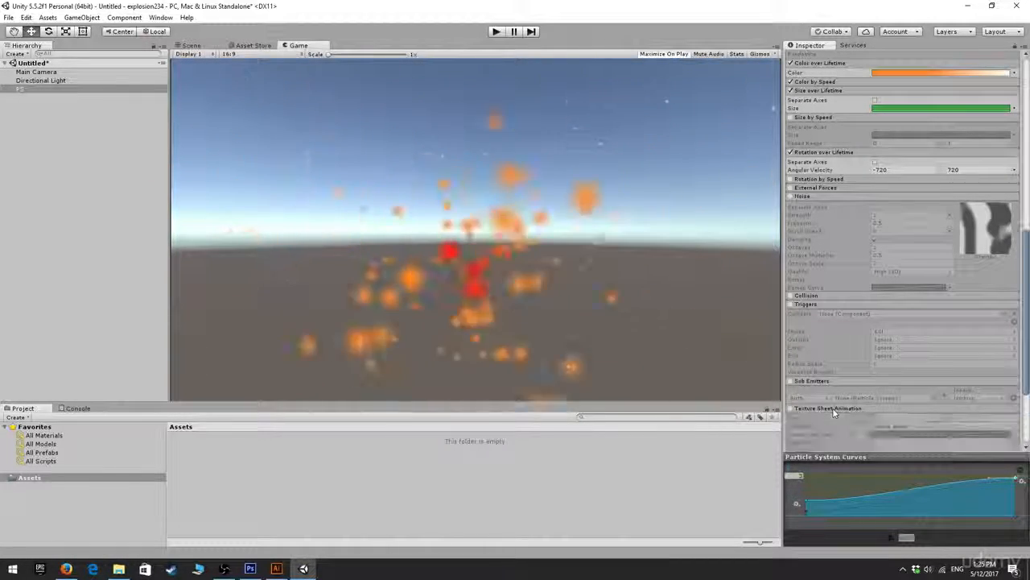
{"action": "left_click", "coordinate": [806, 434]}
{"action": "scroll", "coordinate": [796, 391], "scroll_direction": "down", "scroll_amount": 3}
{"action": "left_click", "coordinate": [797, 388]}
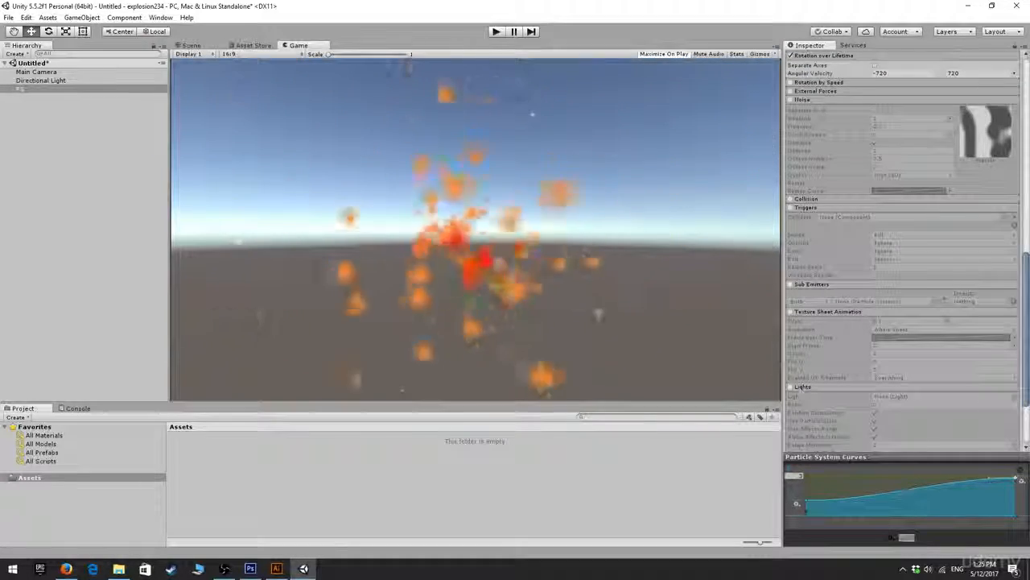
{"action": "scroll", "coordinate": [797, 390], "scroll_direction": "down", "scroll_amount": 3}
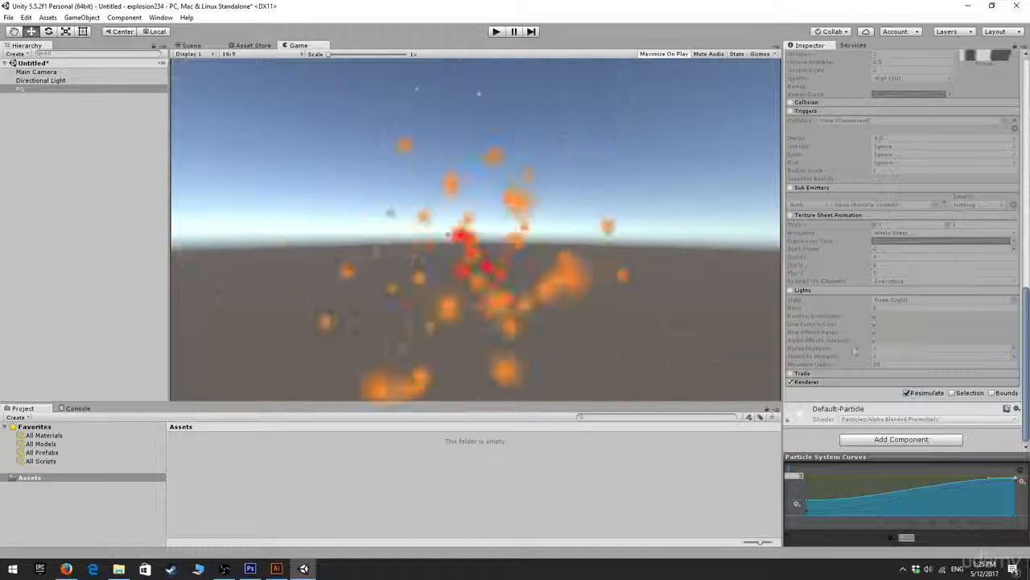
- Expand the Trails module, enable it to preview the particle trails, and disable it again
{"action": "left_click", "coordinate": [803, 373]}
{"action": "scroll", "coordinate": [886, 363], "scroll_direction": "down", "scroll_amount": 3}
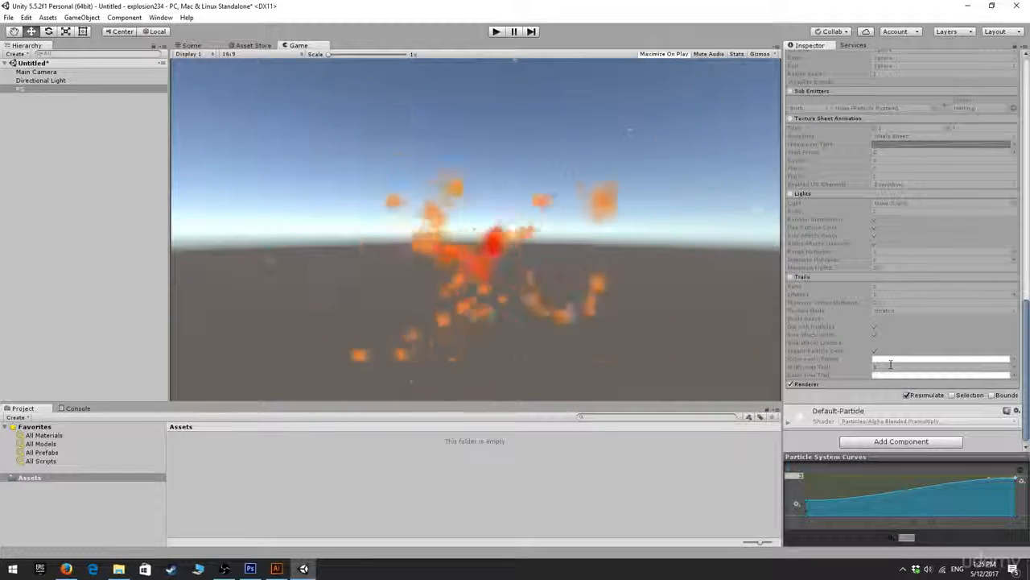
{"action": "left_click", "coordinate": [791, 278]}
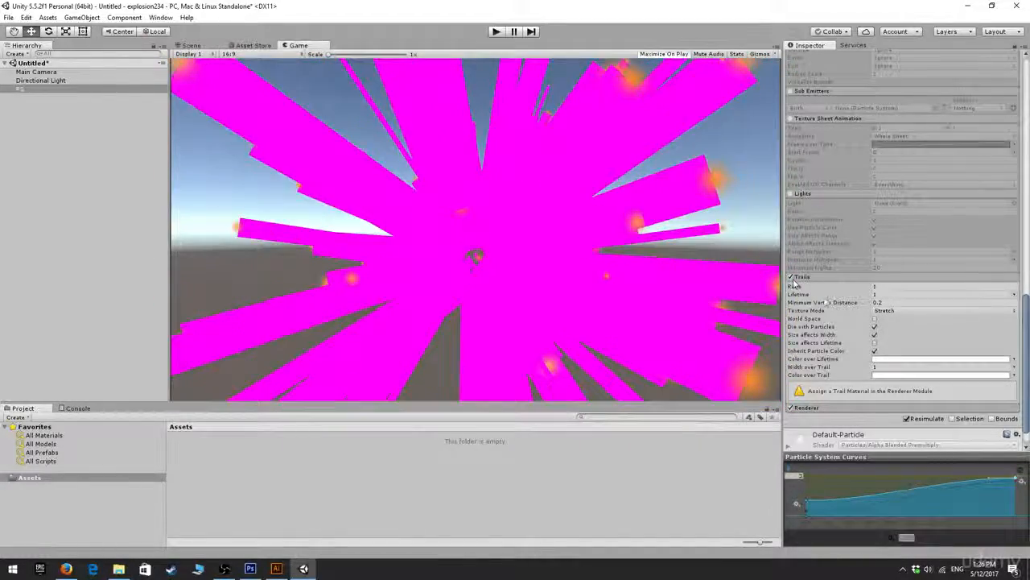
{"action": "left_click", "coordinate": [791, 277]}
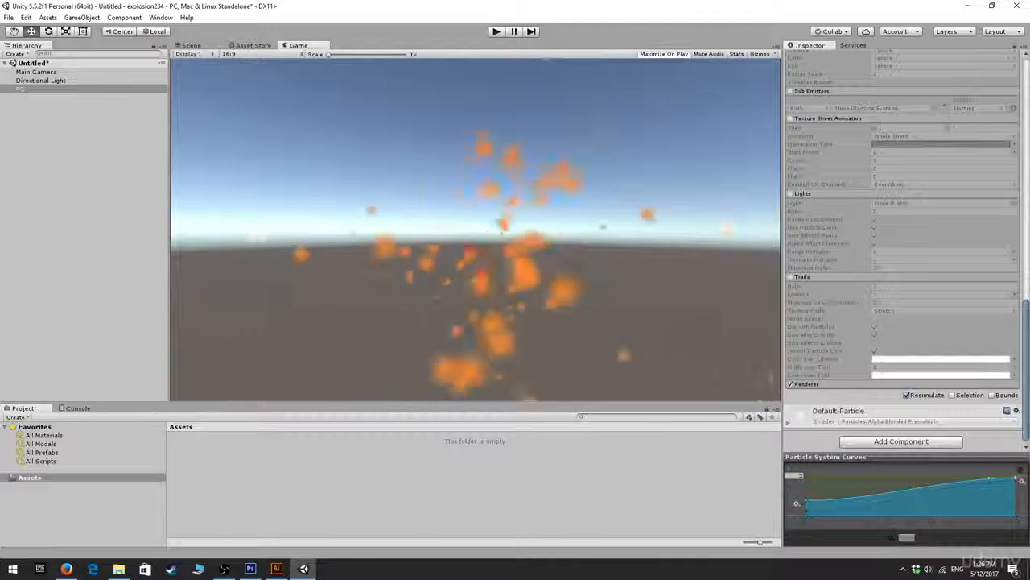
- Expand the Renderer module and set its Render Mode to Stretched Billboard
{"action": "left_click", "coordinate": [805, 384]}
{"action": "scroll", "coordinate": [936, 407], "scroll_direction": "down", "scroll_amount": 4}
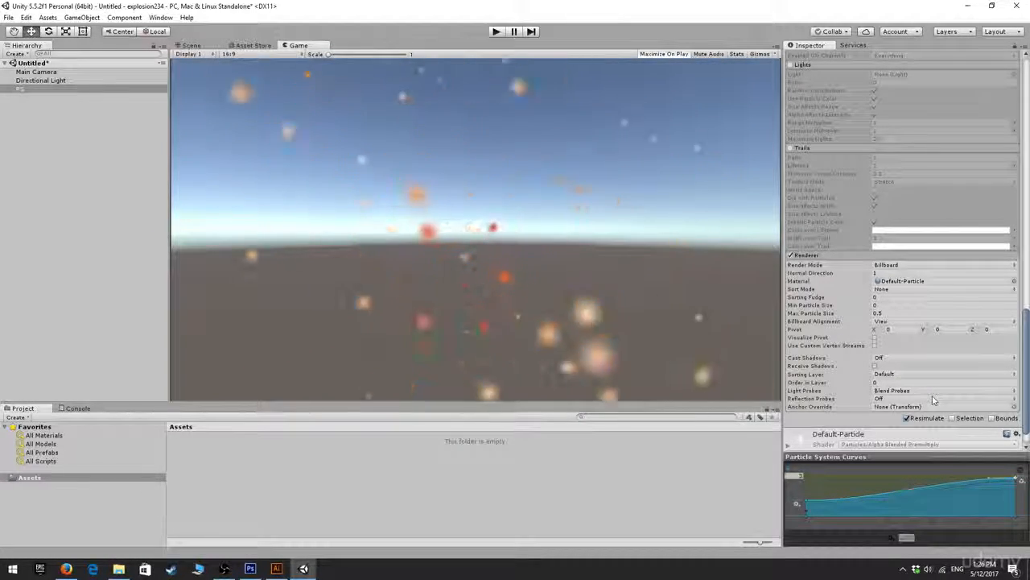
{"action": "left_click", "coordinate": [925, 264]}
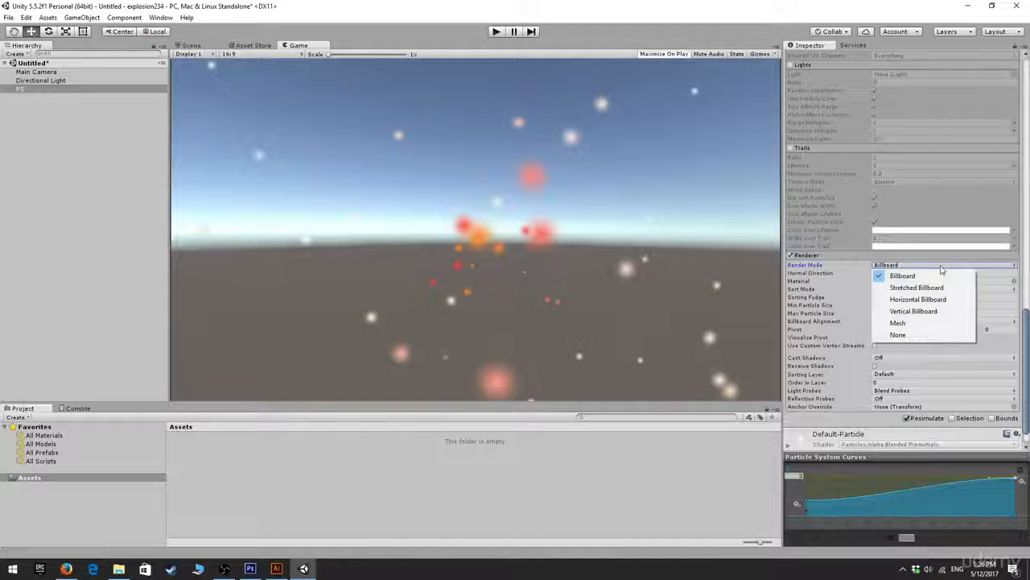
{"action": "left_click", "coordinate": [917, 287]}
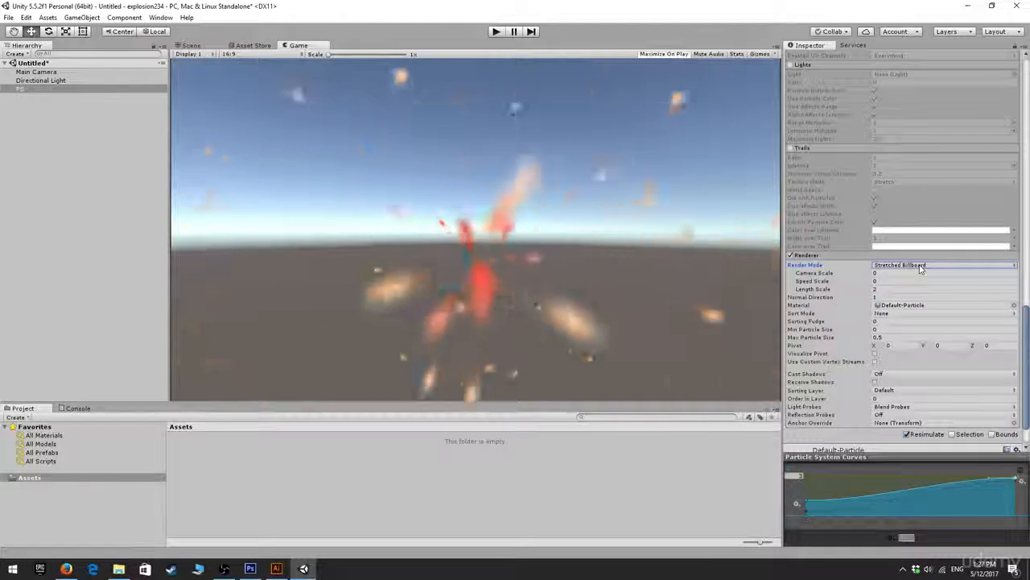
- Set the particle system's Simulation Speed to 20
{"action": "scroll", "coordinate": [947, 228], "scroll_direction": "up", "scroll_amount": 3}
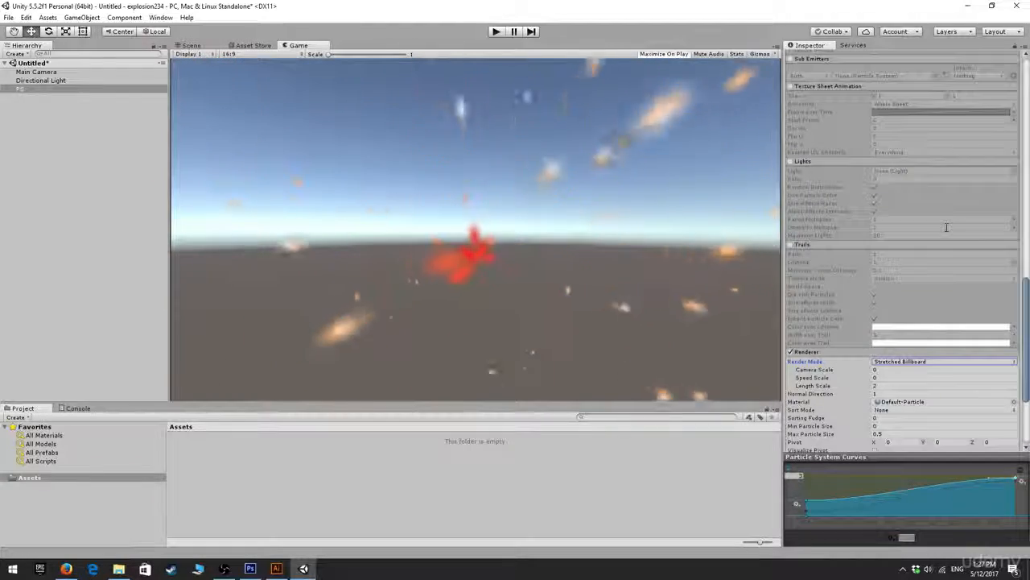
{"action": "scroll", "coordinate": [947, 228], "scroll_direction": "up", "scroll_amount": 15}
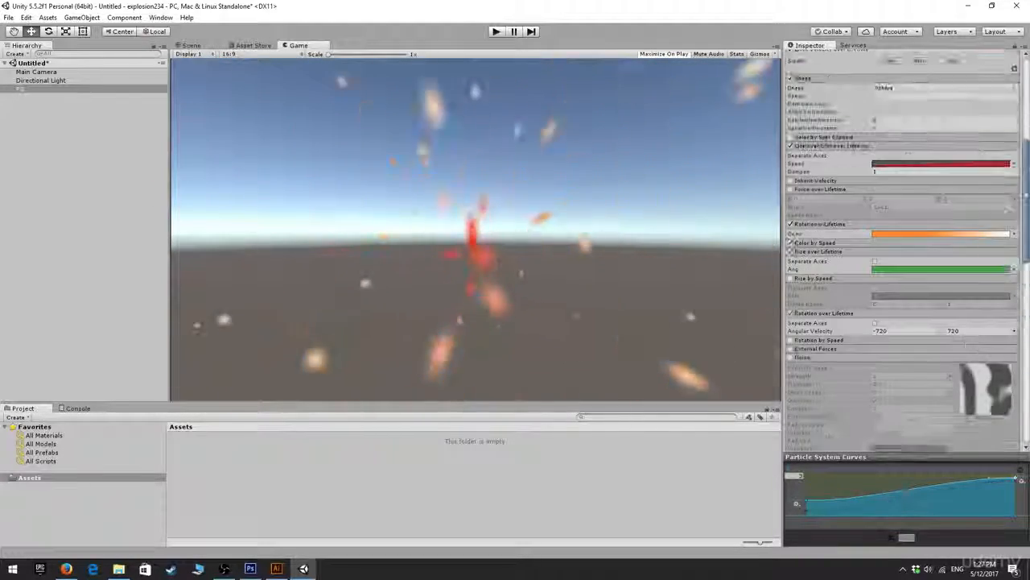
{"action": "scroll", "coordinate": [902, 241], "scroll_direction": "up", "scroll_amount": 10}
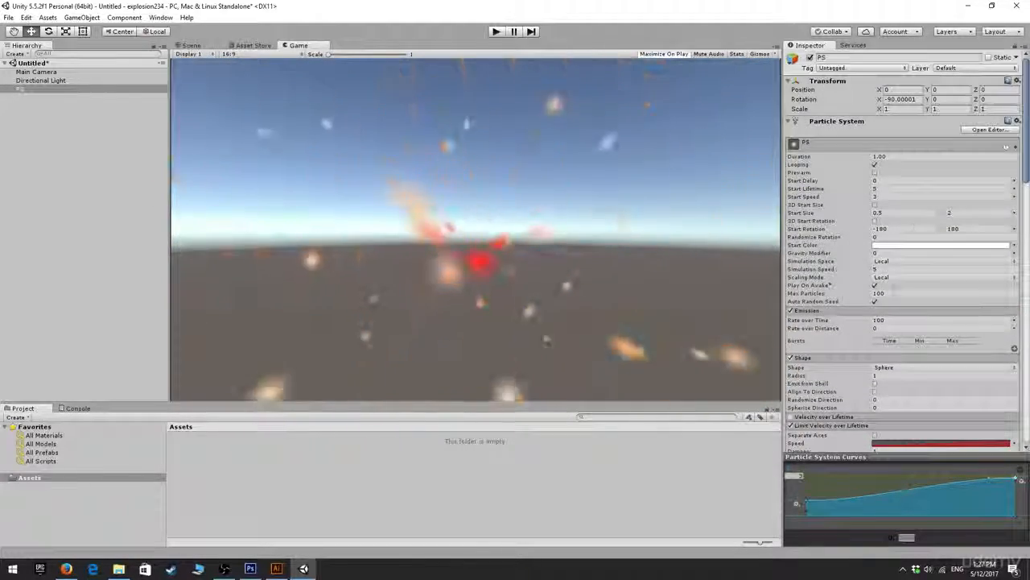
{"action": "left_click", "coordinate": [893, 269]}
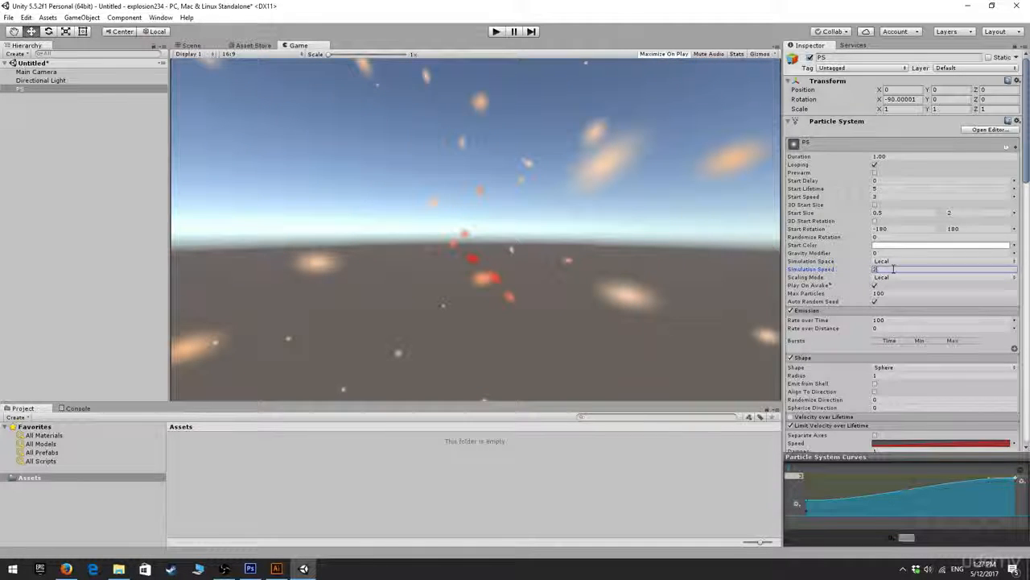
{"action": "type", "text": "2"}
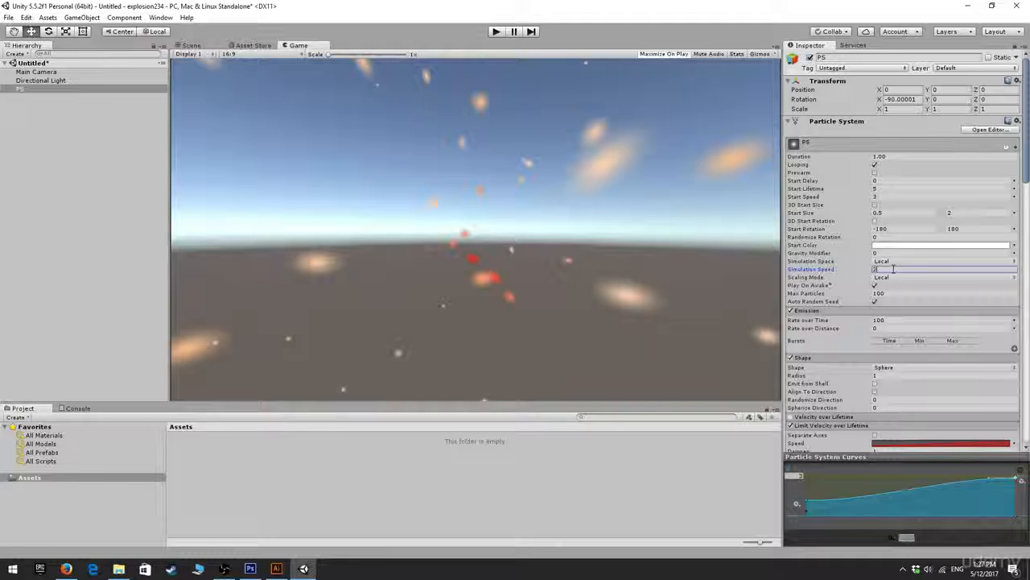
{"action": "type", "text": "0"}
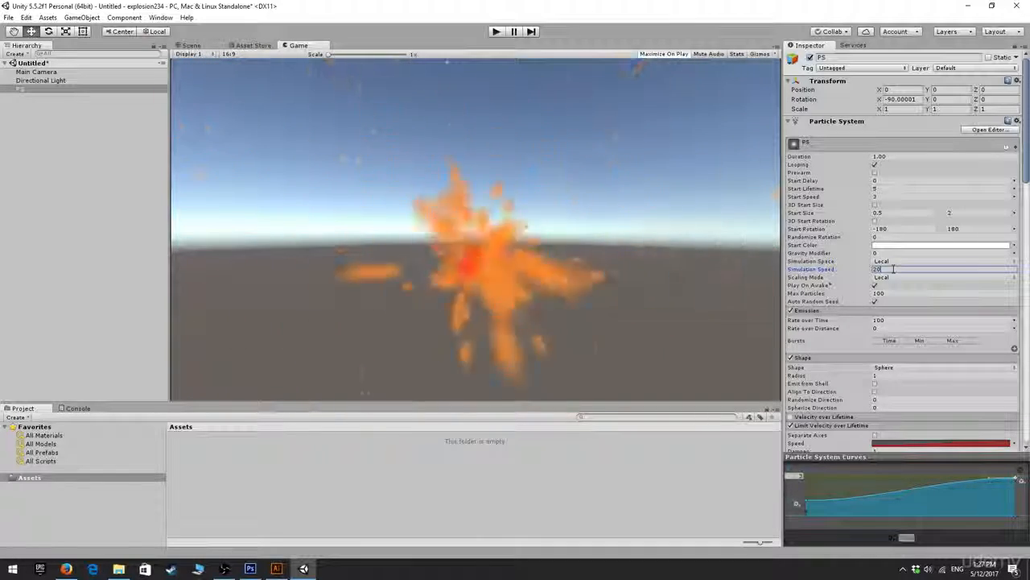
- Return to the Renderer module's settings
{"action": "scroll", "coordinate": [893, 240], "scroll_direction": "down", "scroll_amount": 7}
{"action": "left_click_drag", "start_coordinate": [1026, 238], "coordinate": [1021, 424]}
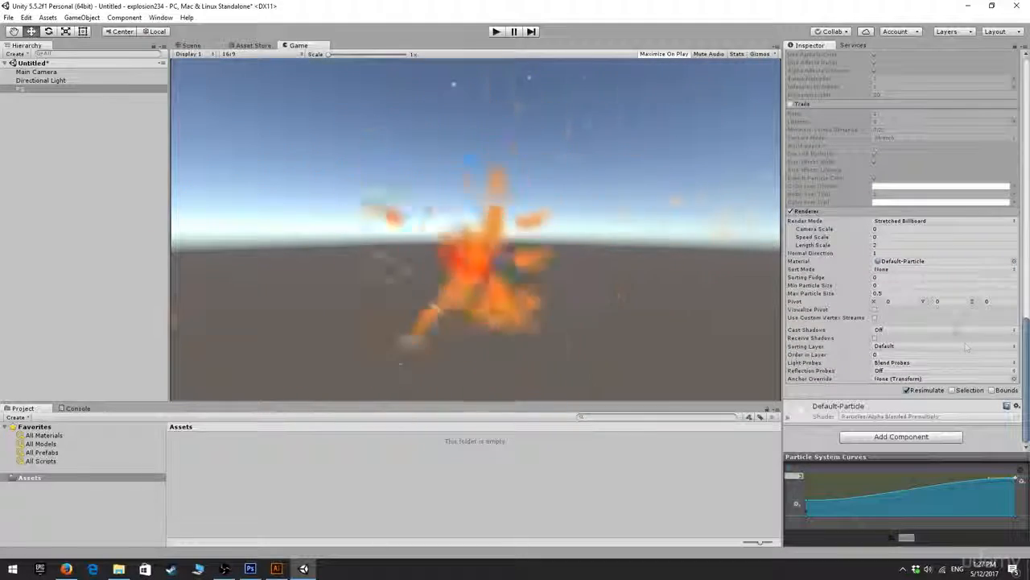